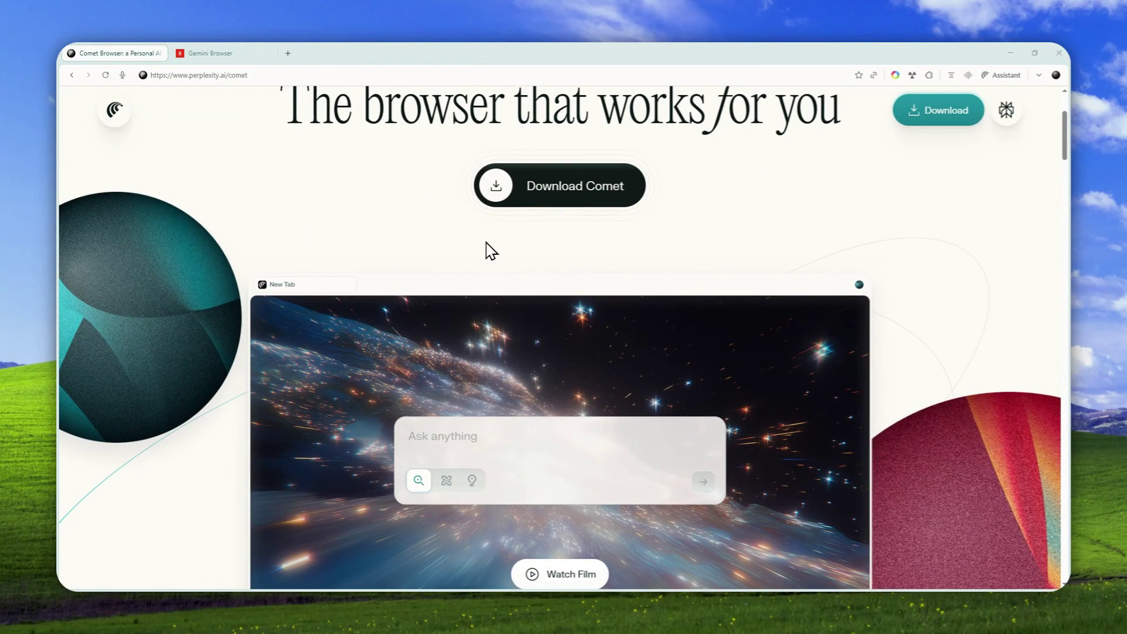
Step: Scroll through the perplexity.ai/comet feature sections, then move to the Gemini Browser tab
{"action": "scroll", "coordinate": [516, 272], "scroll_direction": "down", "scroll_amount": 4}
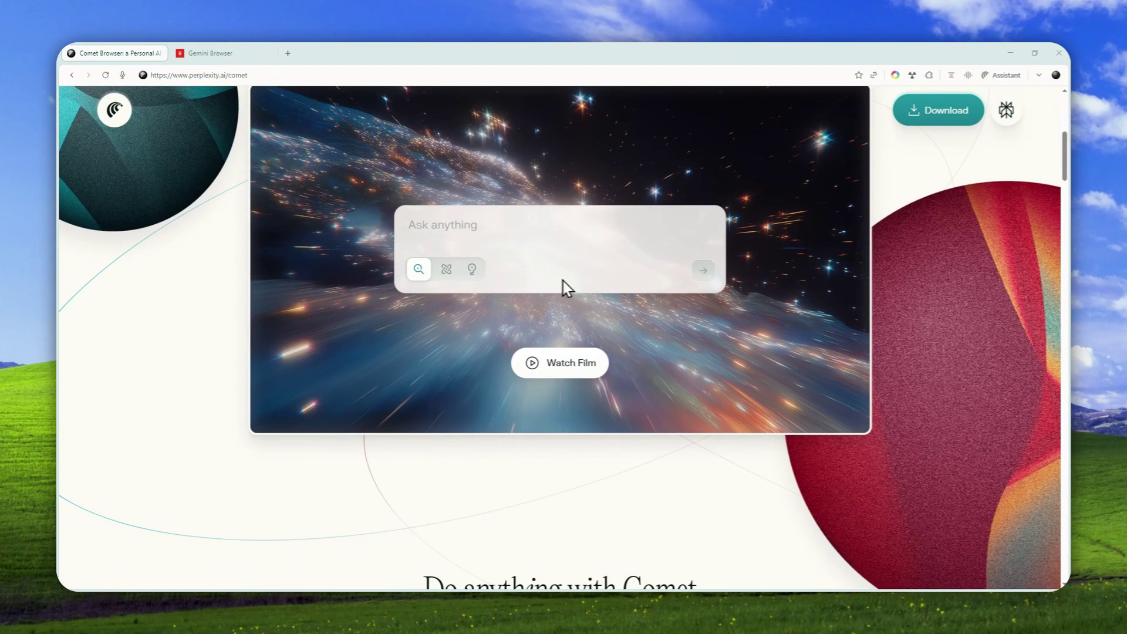
{"action": "scroll", "coordinate": [527, 321], "scroll_direction": "down", "scroll_amount": 4}
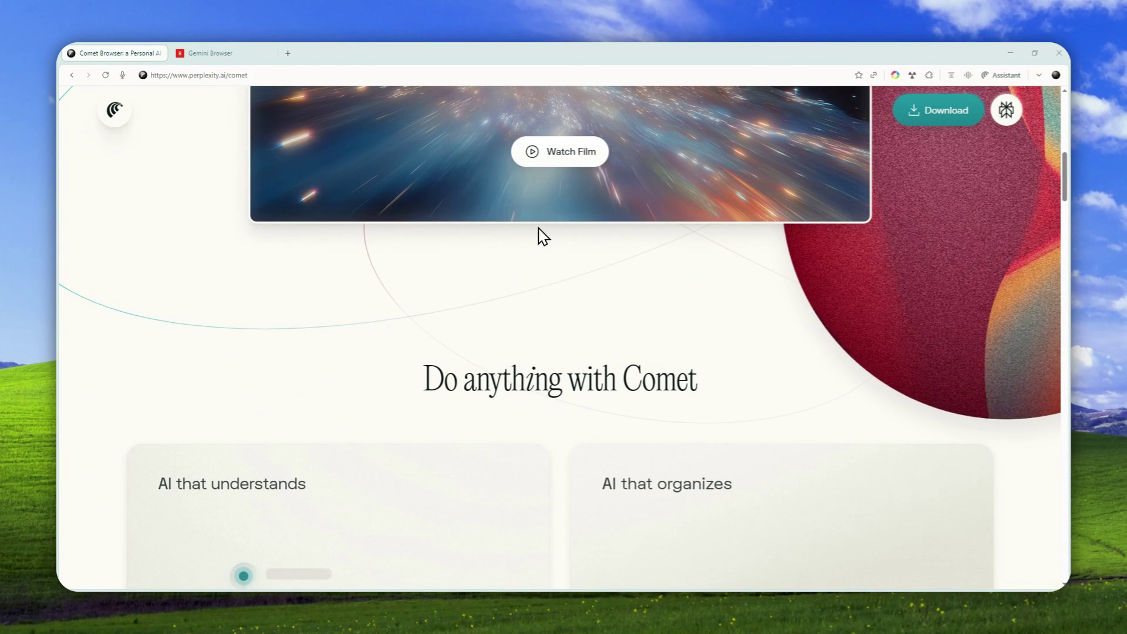
{"action": "scroll", "coordinate": [604, 185], "scroll_direction": "down", "scroll_amount": 4}
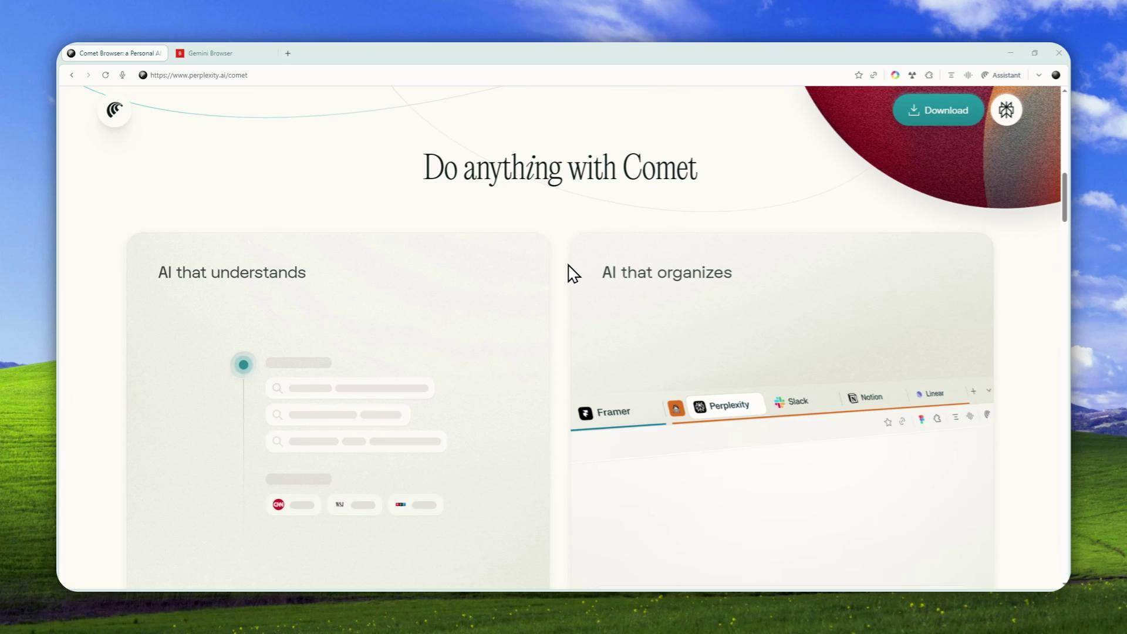
{"action": "scroll", "coordinate": [569, 232], "scroll_direction": "down", "scroll_amount": 4}
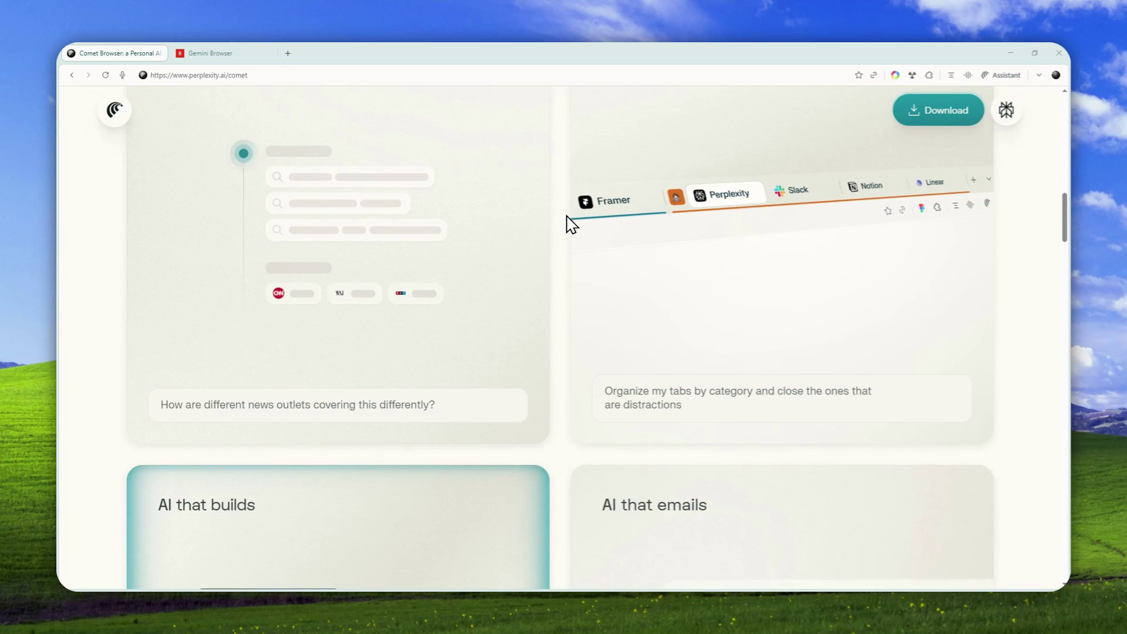
{"action": "scroll", "coordinate": [373, 265], "scroll_direction": "down", "scroll_amount": 5}
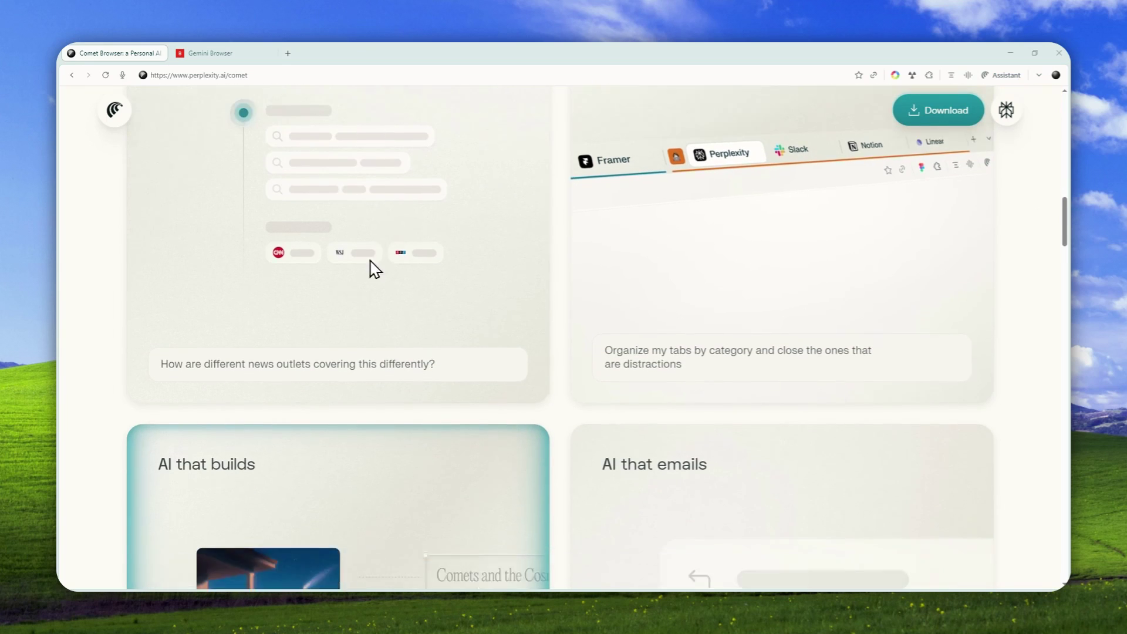
{"action": "left_click", "coordinate": [209, 53]}
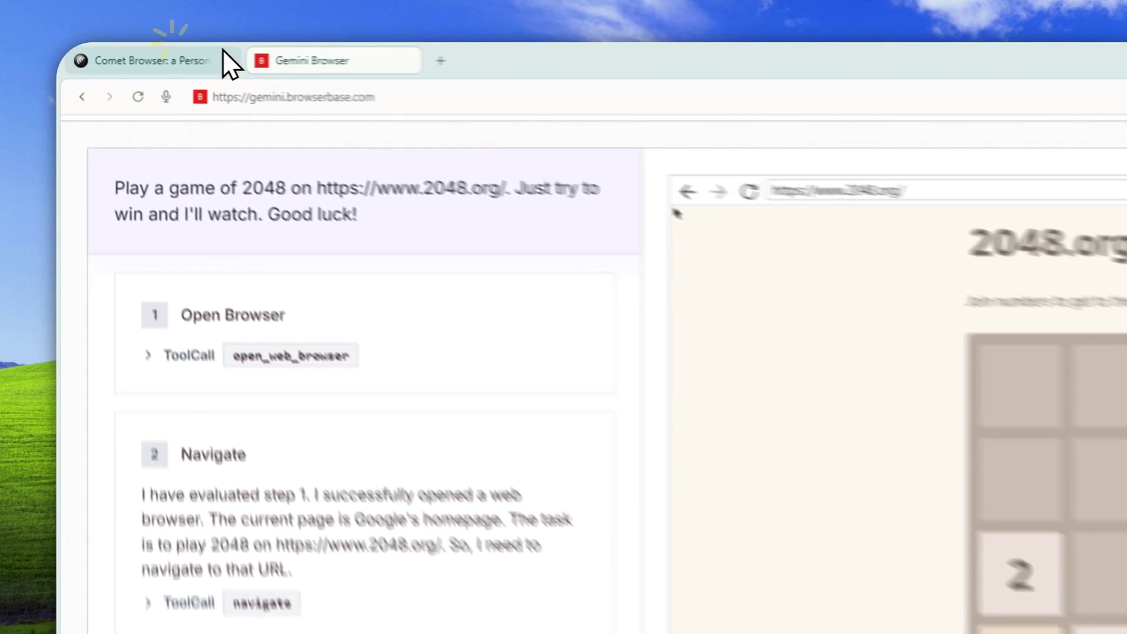
Step: Return to the perplexity.ai/comet tab and scroll down to its FAQ and partway back up
{"action": "left_click", "coordinate": [144, 54]}
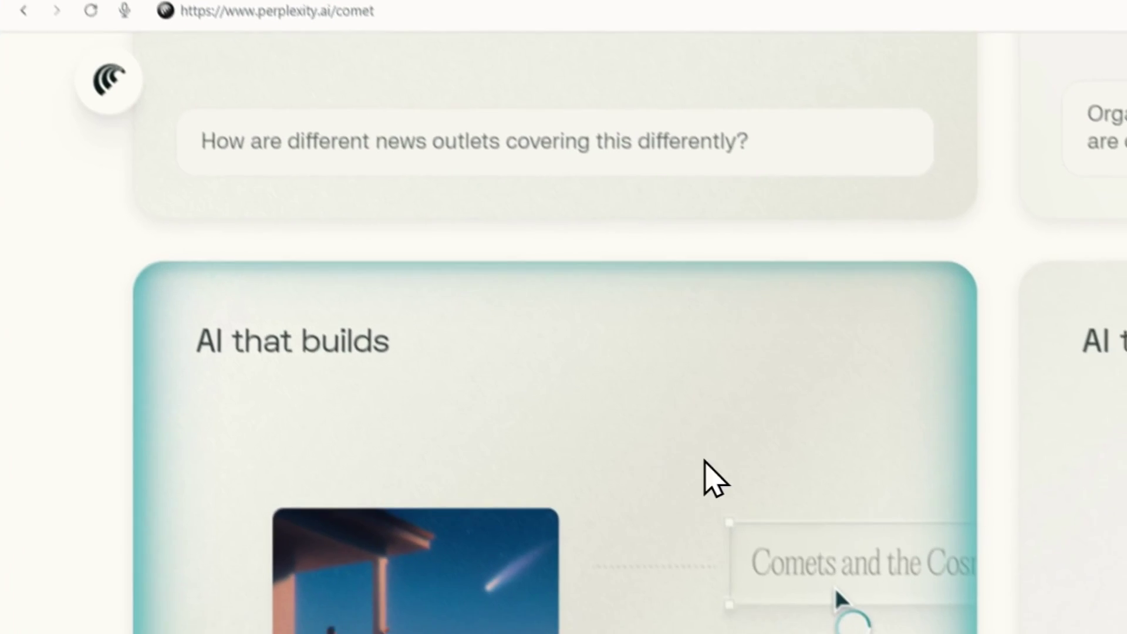
{"action": "scroll", "coordinate": [711, 446], "scroll_direction": "down", "scroll_amount": 4}
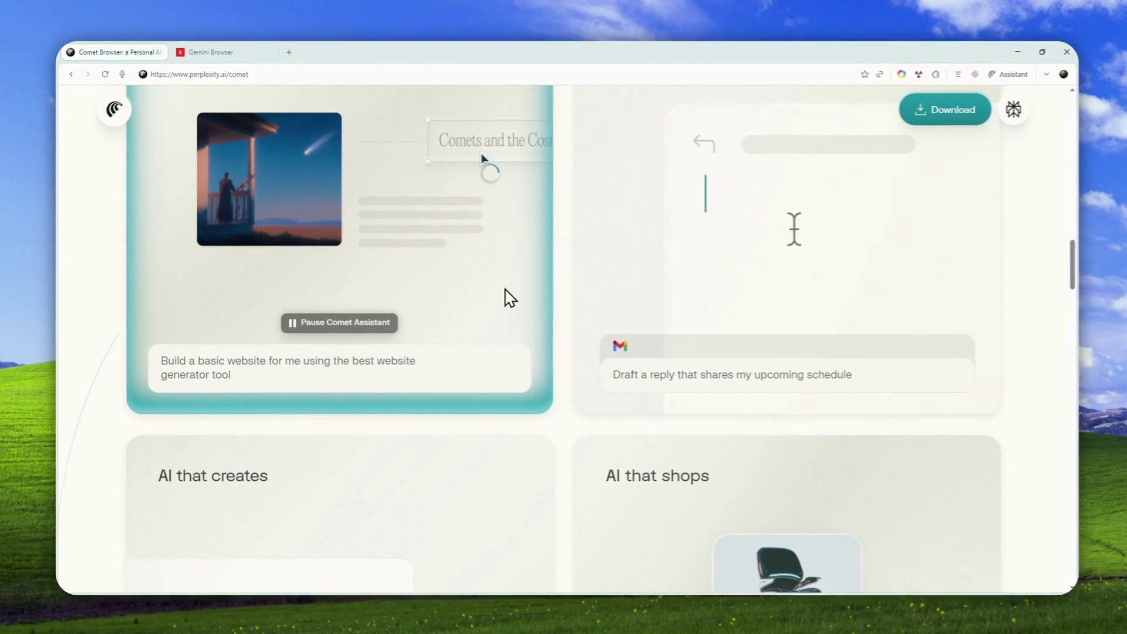
{"action": "scroll", "coordinate": [880, 448], "scroll_direction": "down", "scroll_amount": 3}
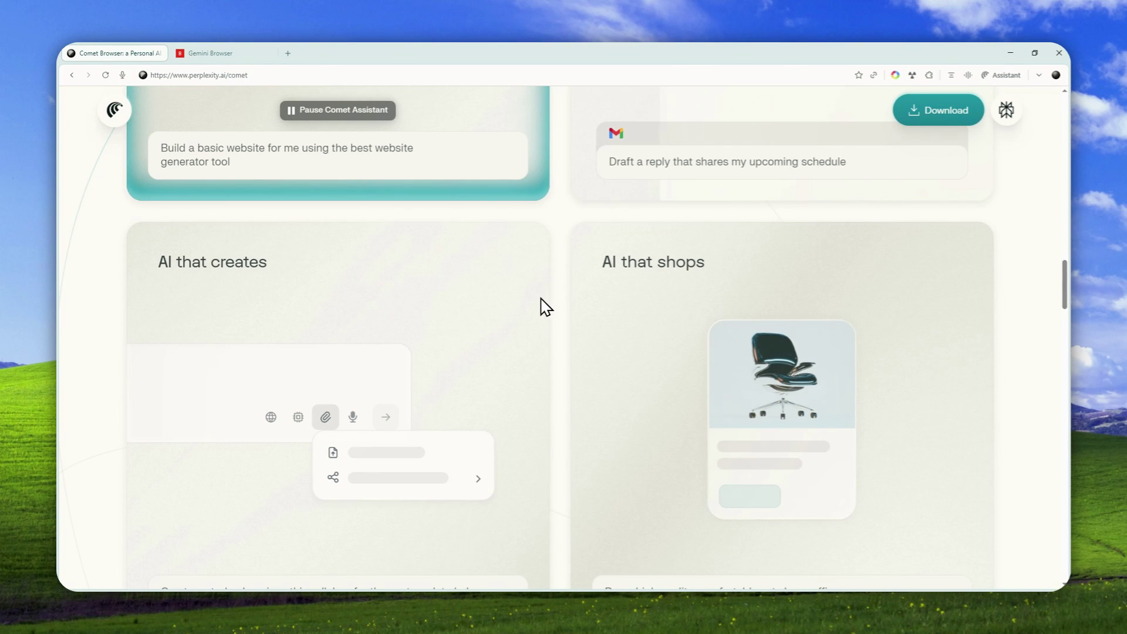
{"action": "scroll", "coordinate": [520, 272], "scroll_direction": "down", "scroll_amount": 4}
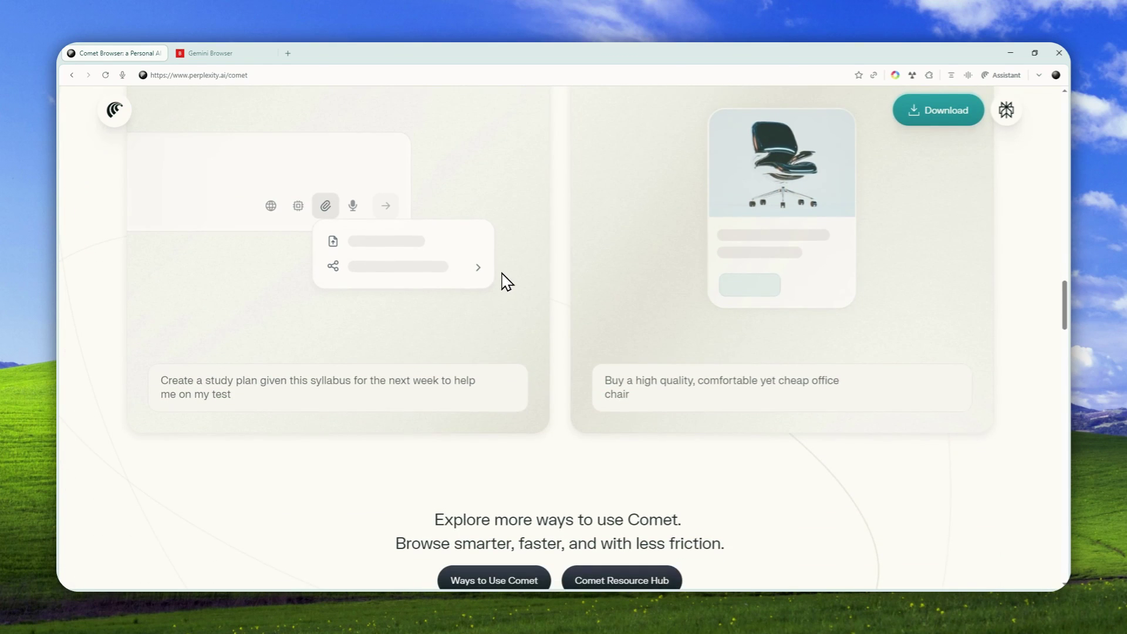
{"action": "scroll", "coordinate": [563, 292], "scroll_direction": "down", "scroll_amount": 3}
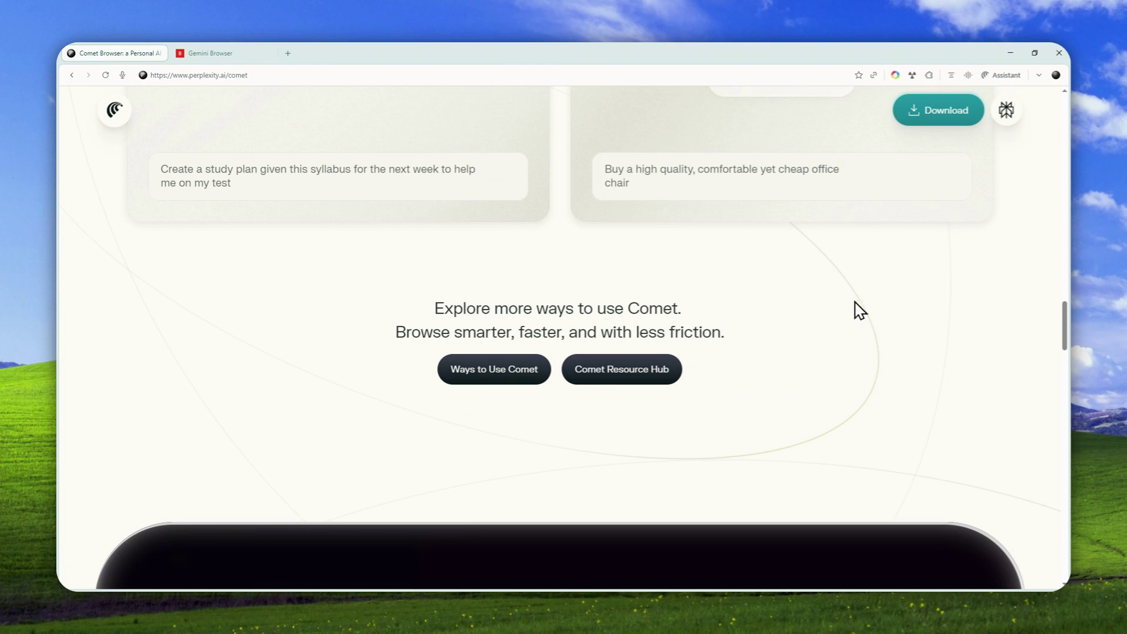
{"action": "scroll", "coordinate": [845, 313], "scroll_direction": "down", "scroll_amount": 3}
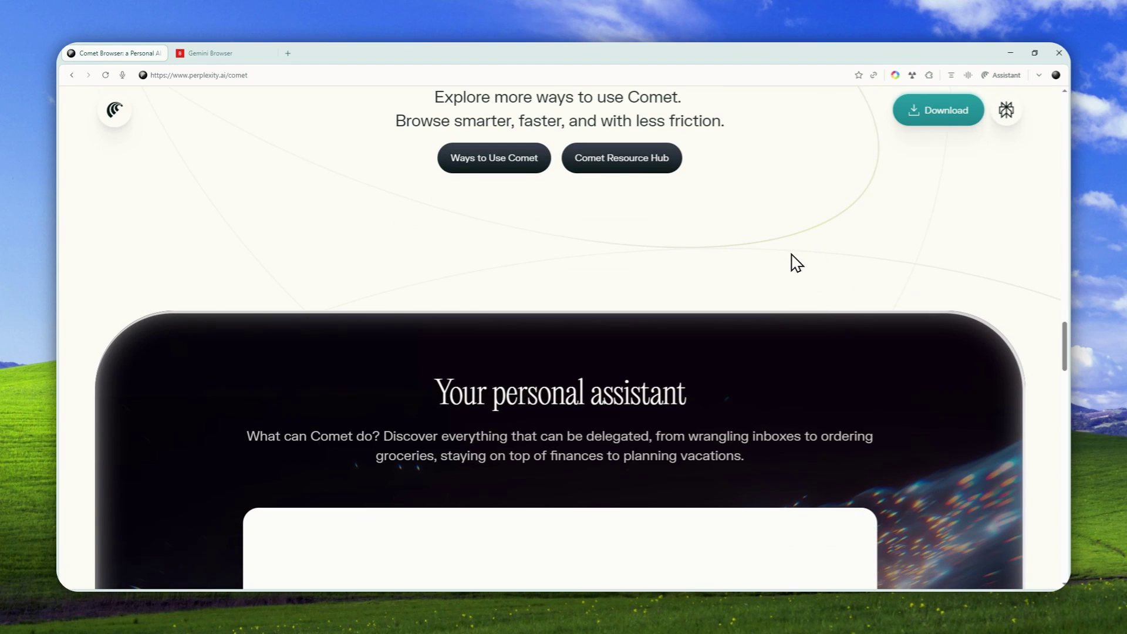
{"action": "scroll", "coordinate": [590, 311], "scroll_direction": "down", "scroll_amount": 4}
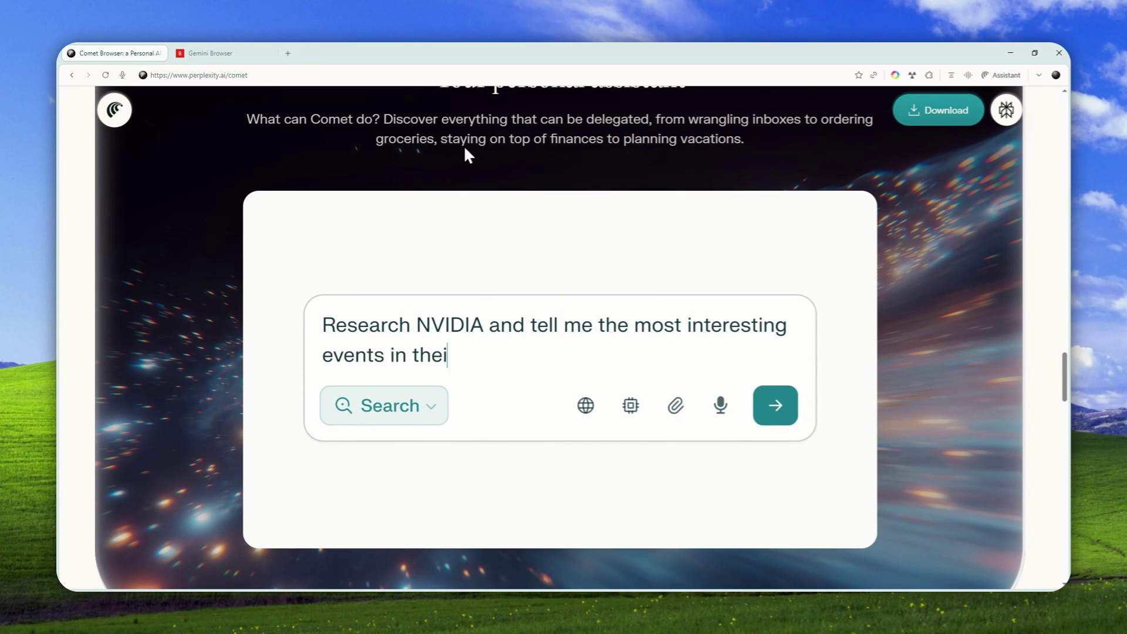
{"action": "scroll", "coordinate": [649, 193], "scroll_direction": "down", "scroll_amount": 1}
{"action": "scroll", "coordinate": [622, 206], "scroll_direction": "down", "scroll_amount": 4}
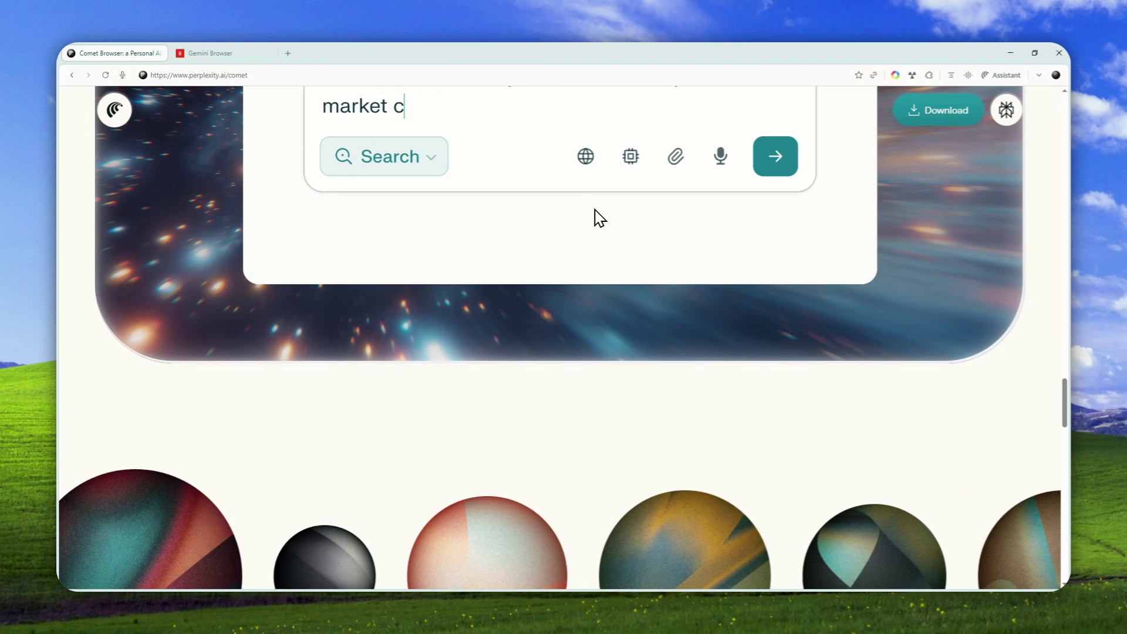
{"action": "scroll", "coordinate": [528, 220], "scroll_direction": "down", "scroll_amount": 6}
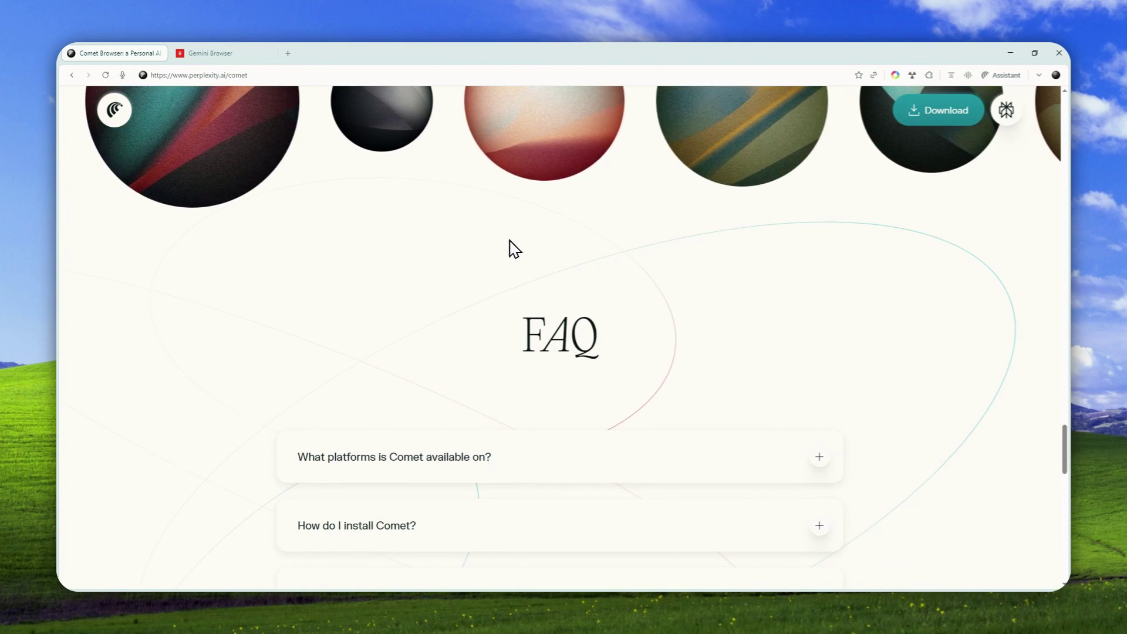
{"action": "scroll", "coordinate": [510, 249], "scroll_direction": "up", "scroll_amount": 5}
{"action": "scroll", "coordinate": [592, 218], "scroll_direction": "up", "scroll_amount": 10}
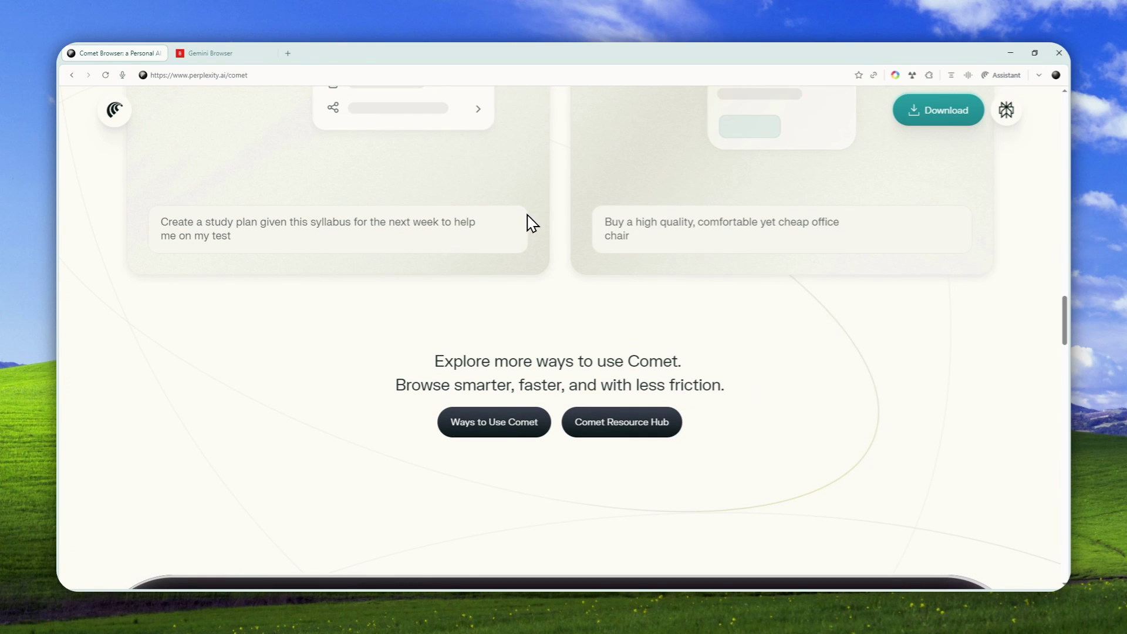
{"action": "scroll", "coordinate": [516, 232], "scroll_direction": "up", "scroll_amount": 5}
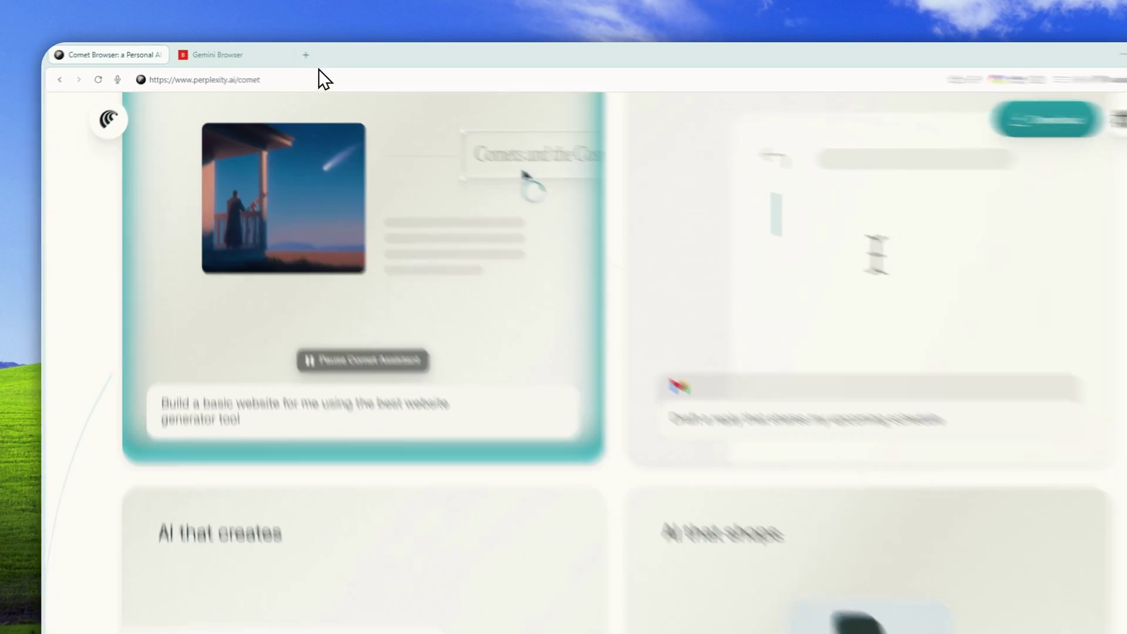
Step: Open a new start-page tab with the empty Assistant side panel beside it
{"action": "left_click", "coordinate": [305, 55]}
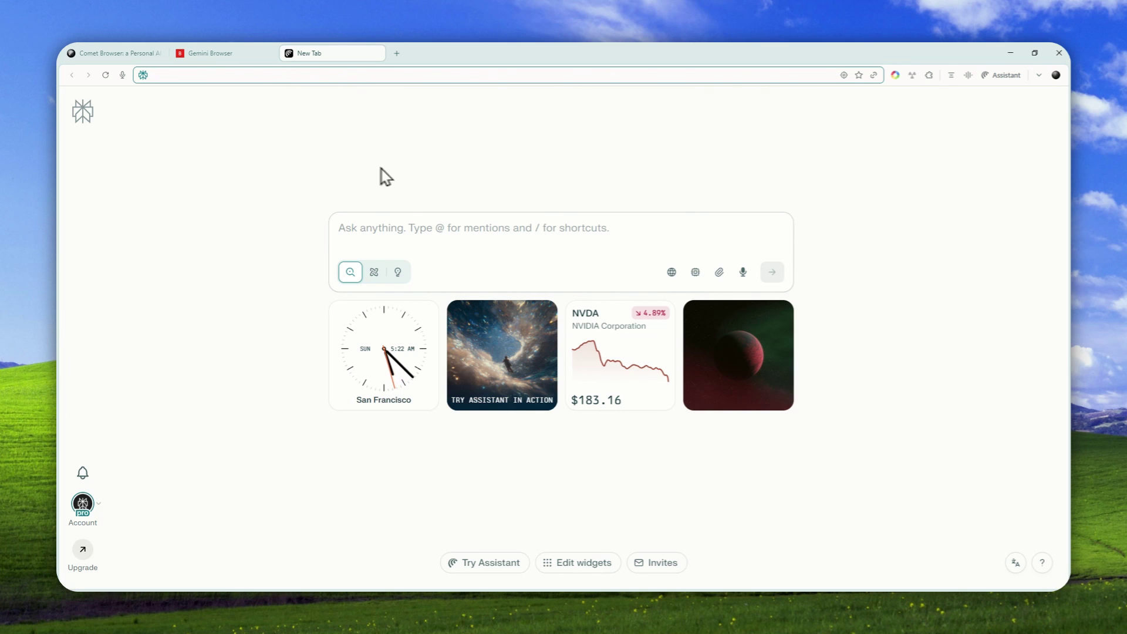
{"action": "left_click", "coordinate": [988, 77]}
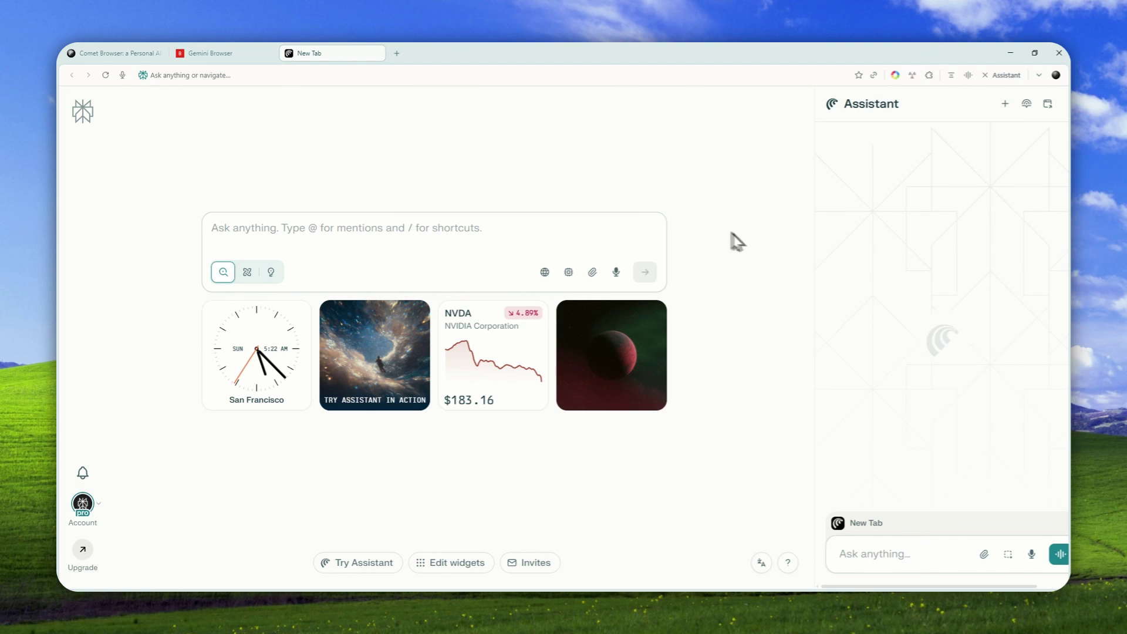
{"action": "left_click", "coordinate": [908, 556]}
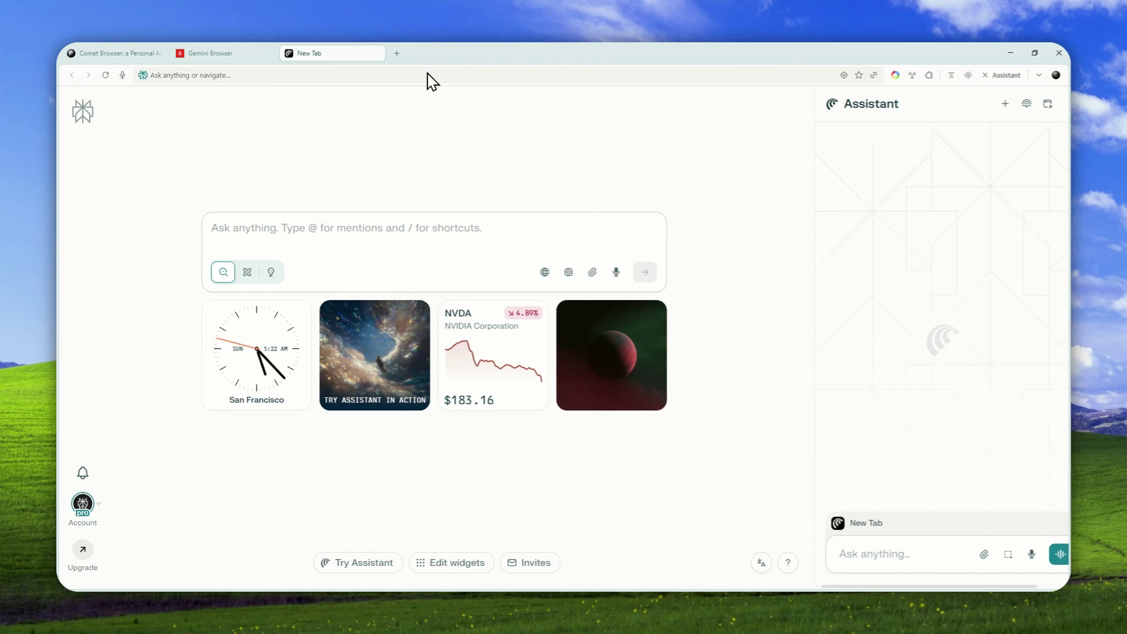
{"action": "left_click", "coordinate": [397, 52]}
{"action": "type", "text": "x.com/home"}
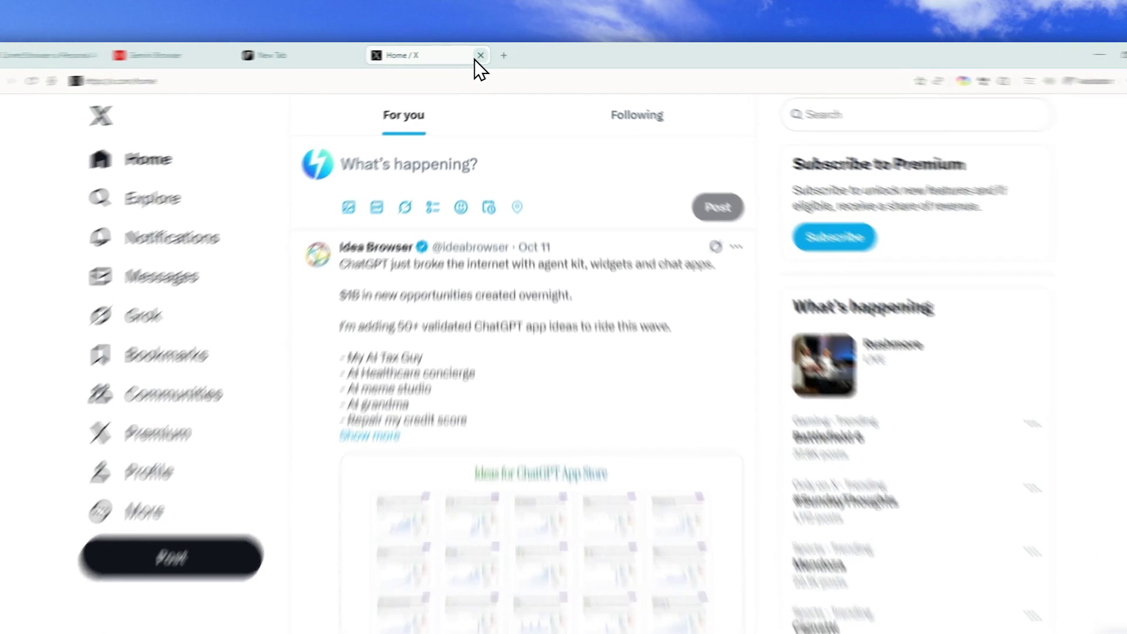
{"action": "left_click", "coordinate": [474, 53]}
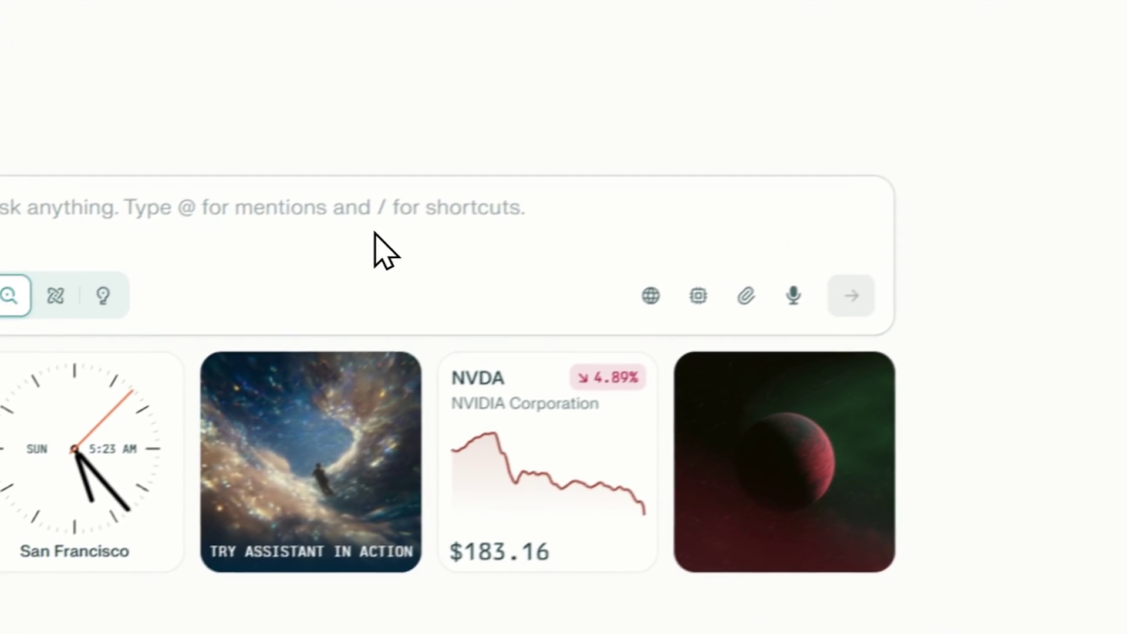
Step: Send the Assistant the 'Go to x.com, find…' request covering Gemini, ChatGPT and Mistral posts
{"action": "left_click", "coordinate": [793, 572]}
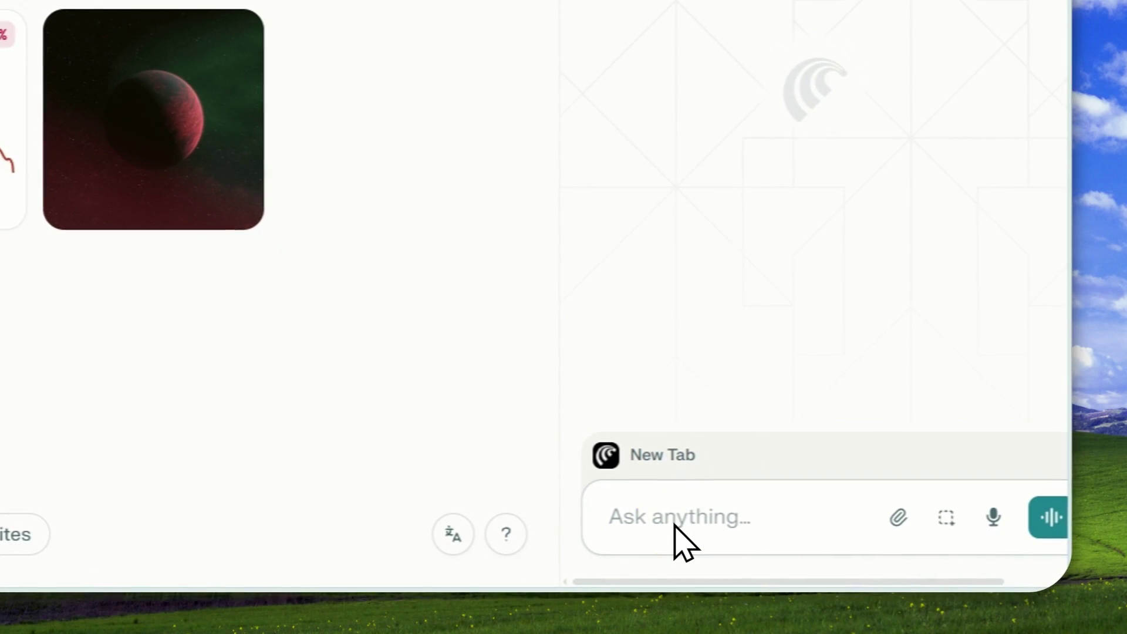
{"action": "type", "text": "Go"}
{"action": "type", "text": " to x.com, f"}
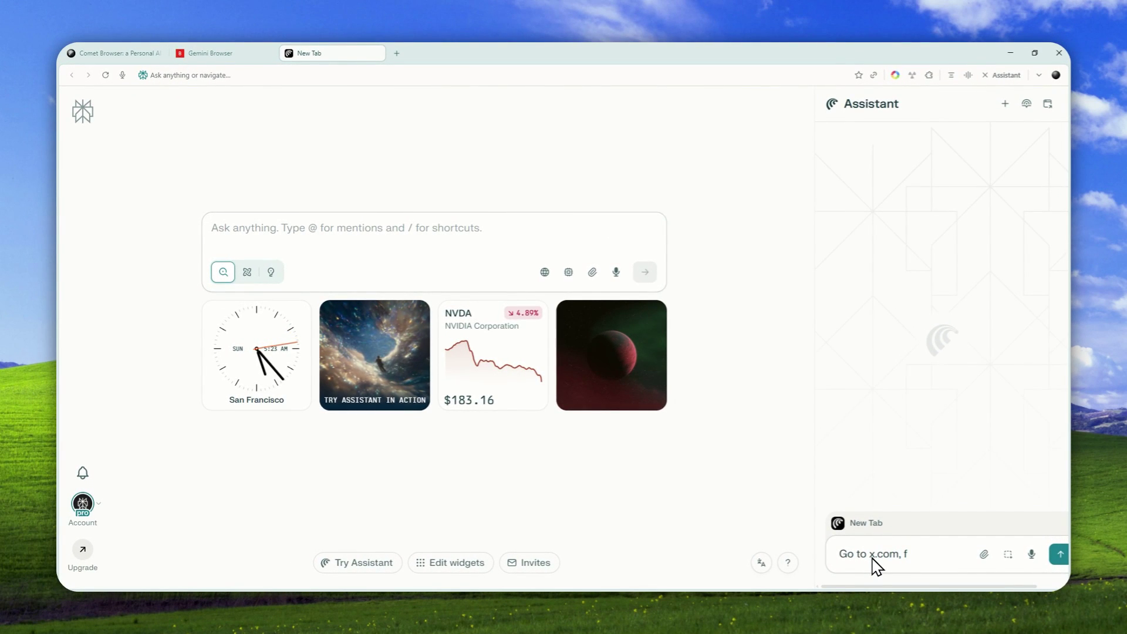
{"action": "type", "text": "ind the latest twe"}
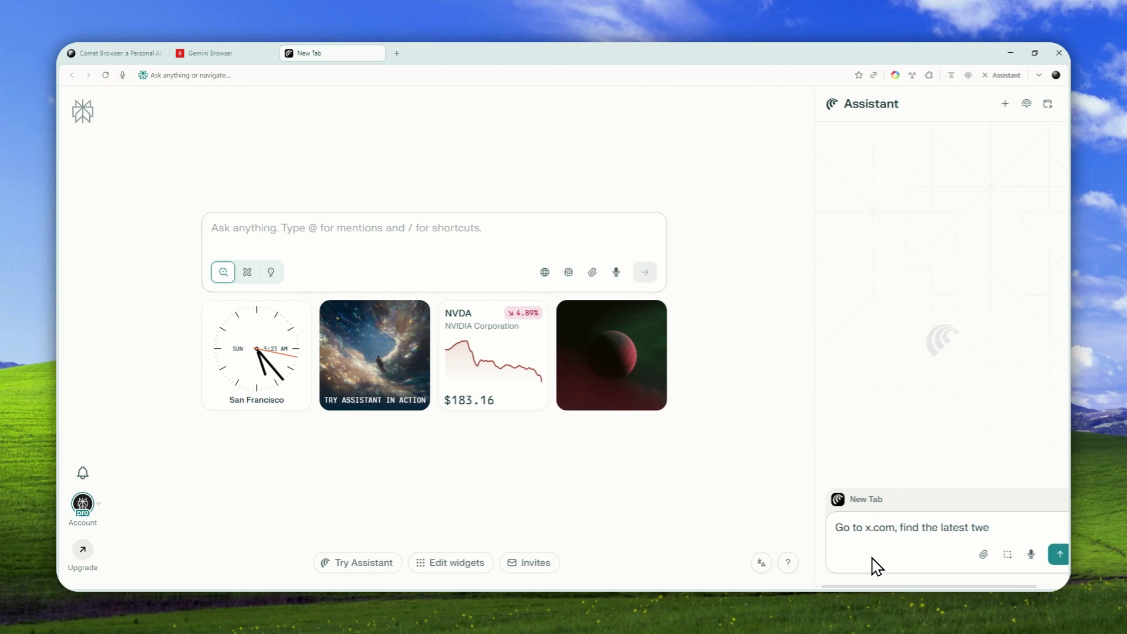
{"action": "key", "text": "ctrl+shift+Left"}
{"action": "type", "text": "post from Gemini, "}
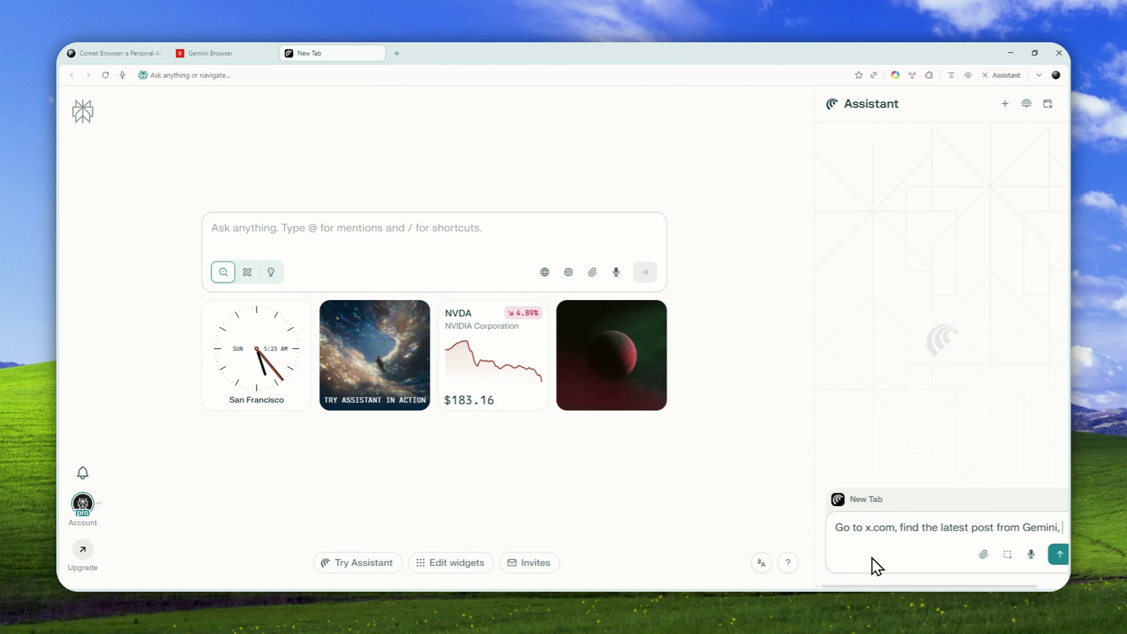
{"action": "type", "text": "Ch"}
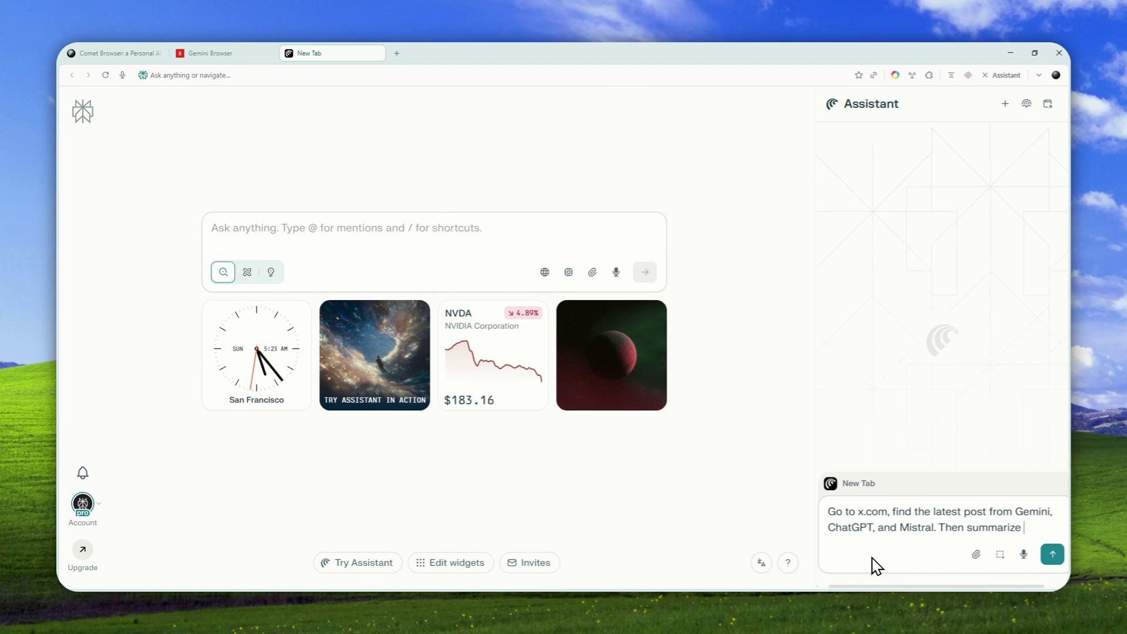
{"action": "type", "text": "a new document in Google Docs."}
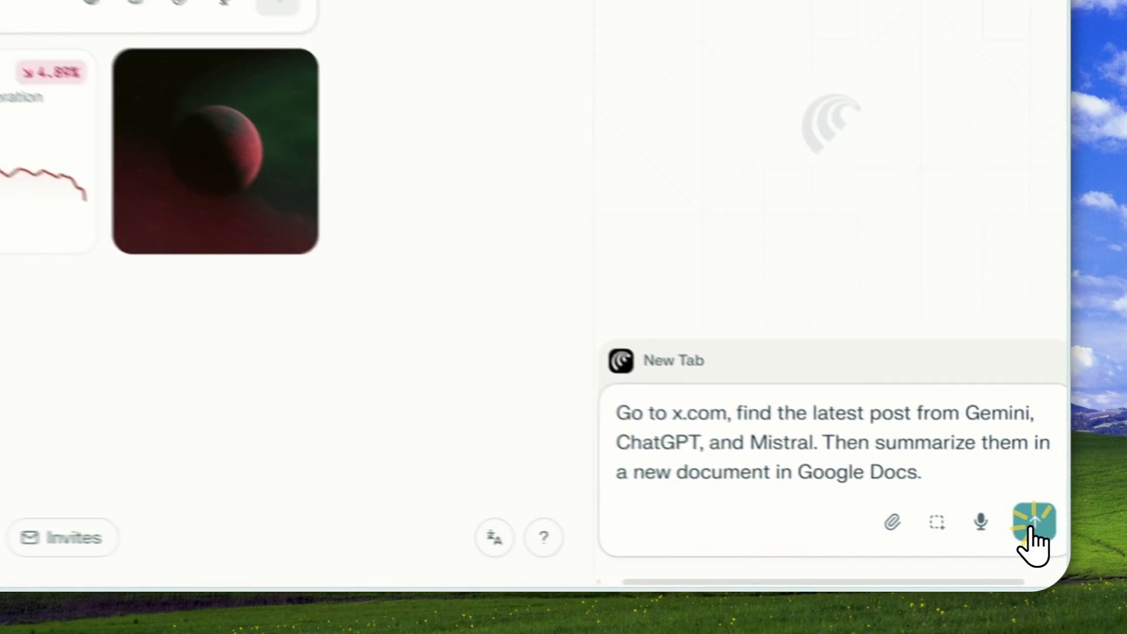
{"action": "left_click", "coordinate": [1051, 554]}
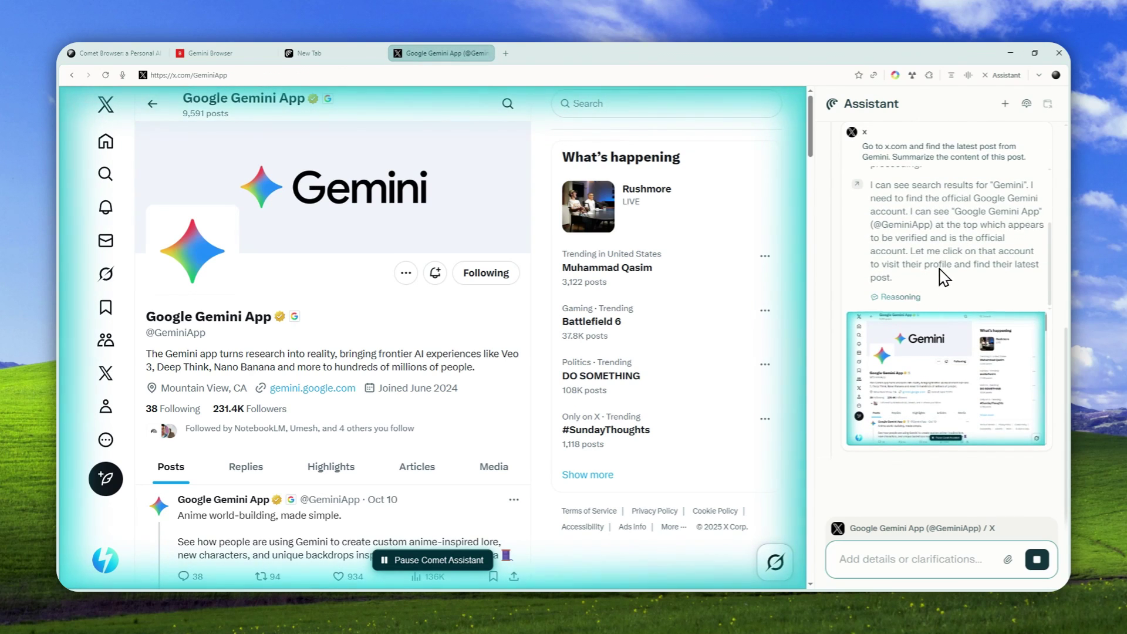
Step: Show the Assistant's Steps tab and scroll to the final 'Creating a summary document' step
{"action": "scroll", "coordinate": [939, 270], "scroll_direction": "up", "scroll_amount": 4}
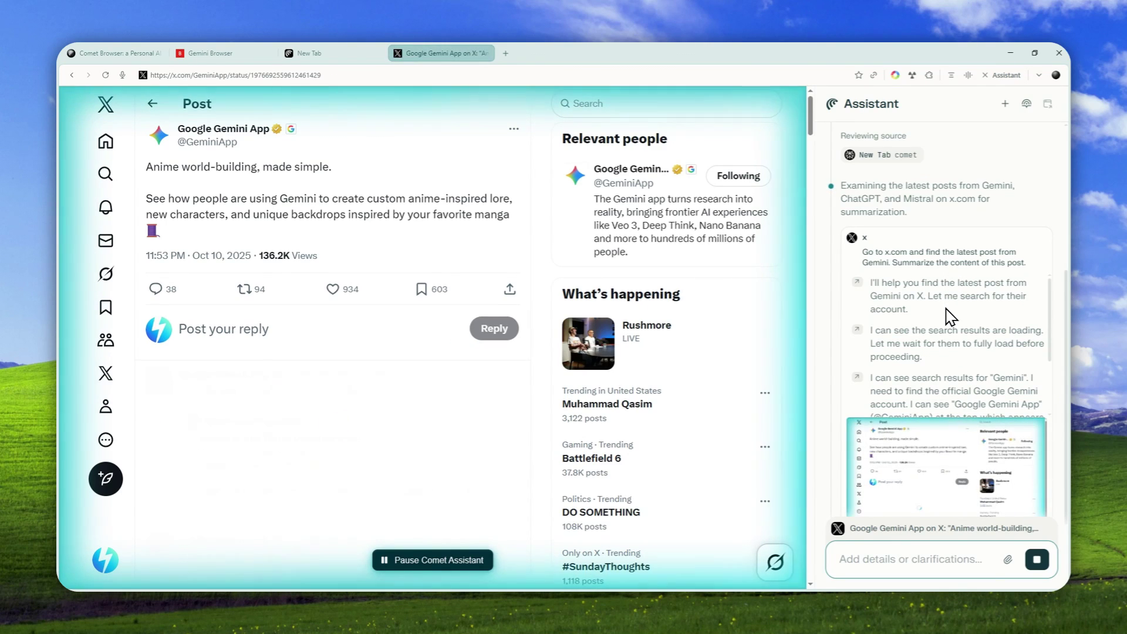
{"action": "scroll", "coordinate": [945, 311], "scroll_direction": "down", "scroll_amount": 3}
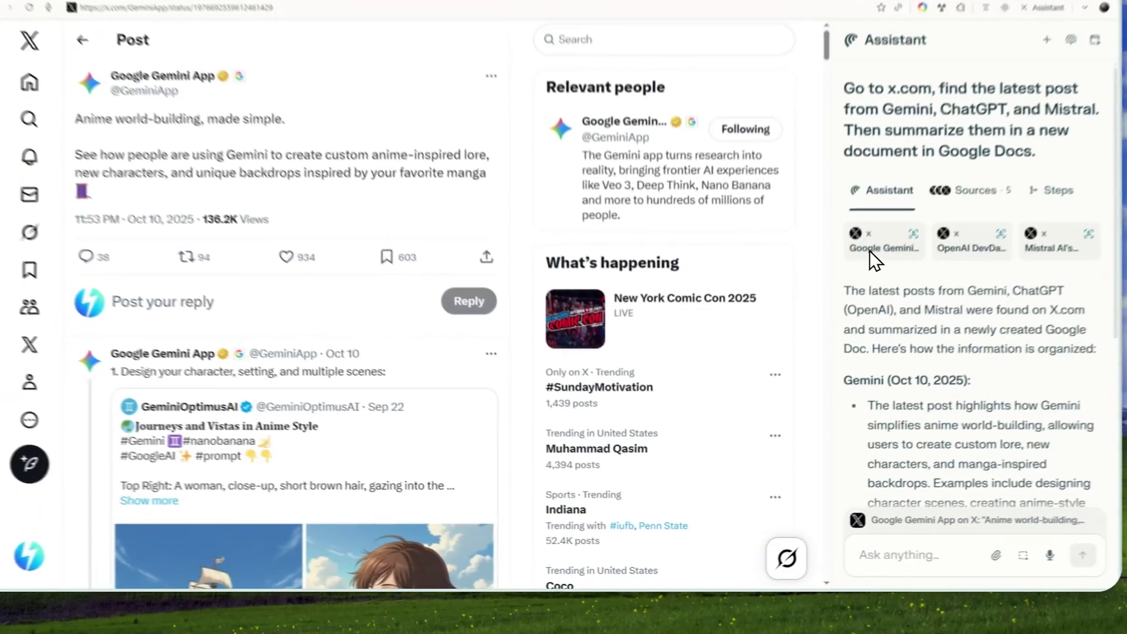
{"action": "scroll", "coordinate": [954, 311], "scroll_direction": "down", "scroll_amount": 5}
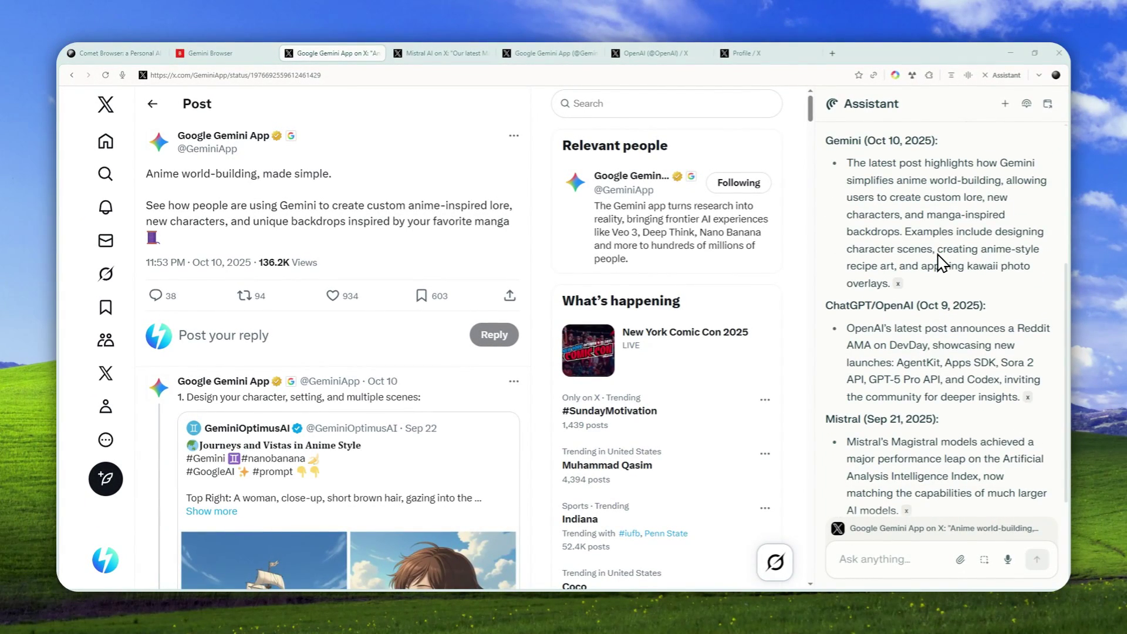
{"action": "scroll", "coordinate": [938, 322], "scroll_direction": "up", "scroll_amount": 5}
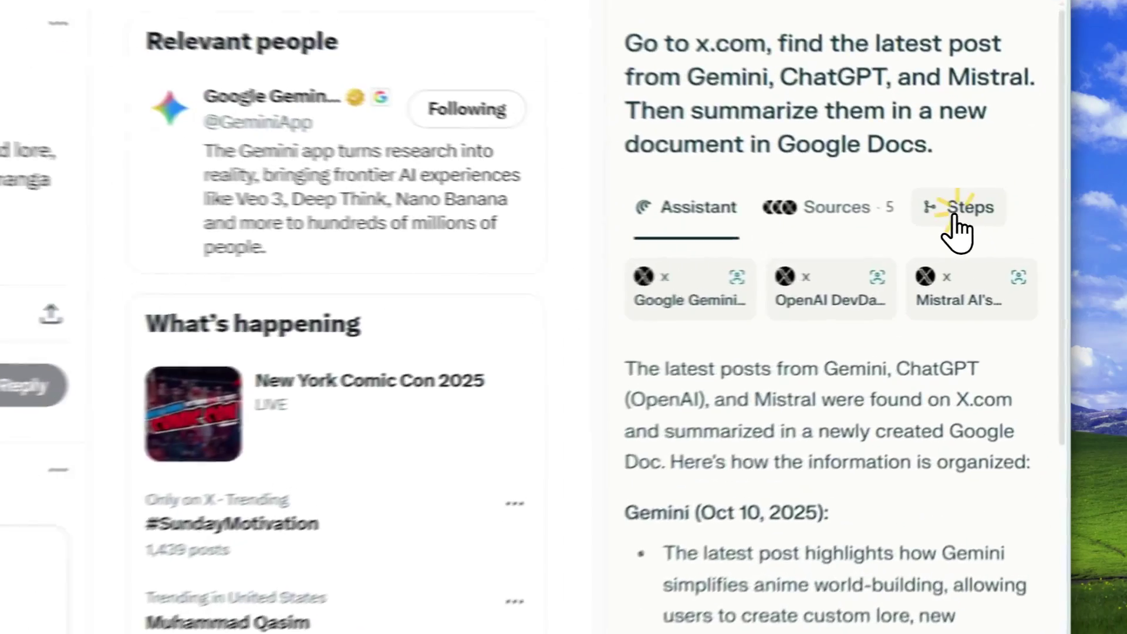
{"action": "left_click", "coordinate": [1009, 237]}
{"action": "scroll", "coordinate": [962, 356], "scroll_direction": "down", "scroll_amount": 4}
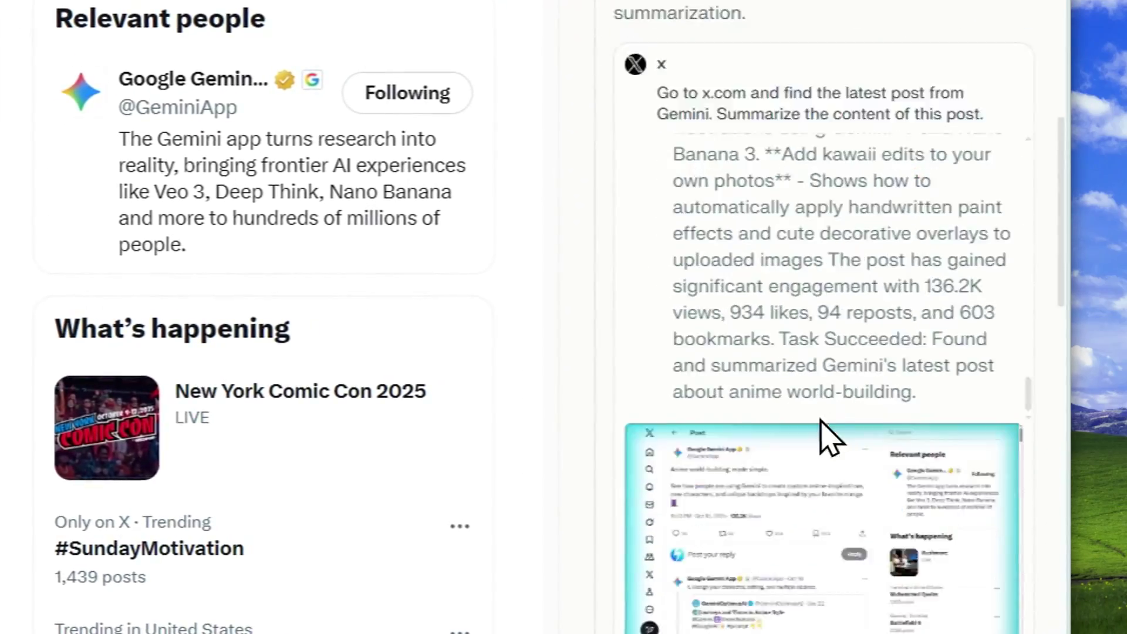
{"action": "scroll", "coordinate": [830, 438], "scroll_direction": "down", "scroll_amount": 10}
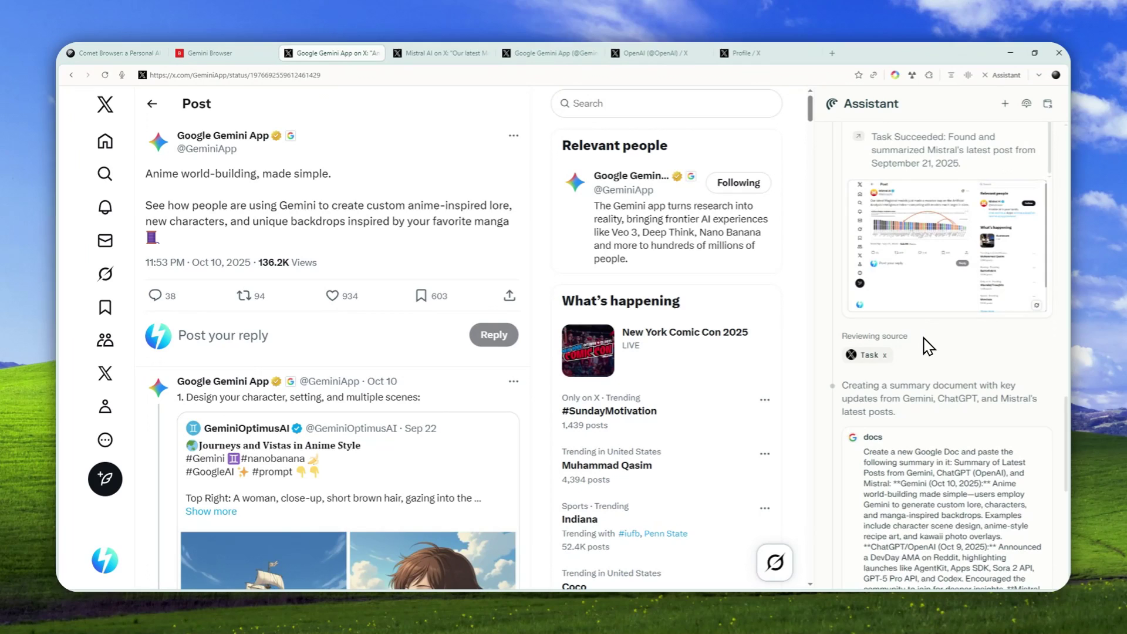
{"action": "scroll", "coordinate": [928, 346], "scroll_direction": "down", "scroll_amount": 8}
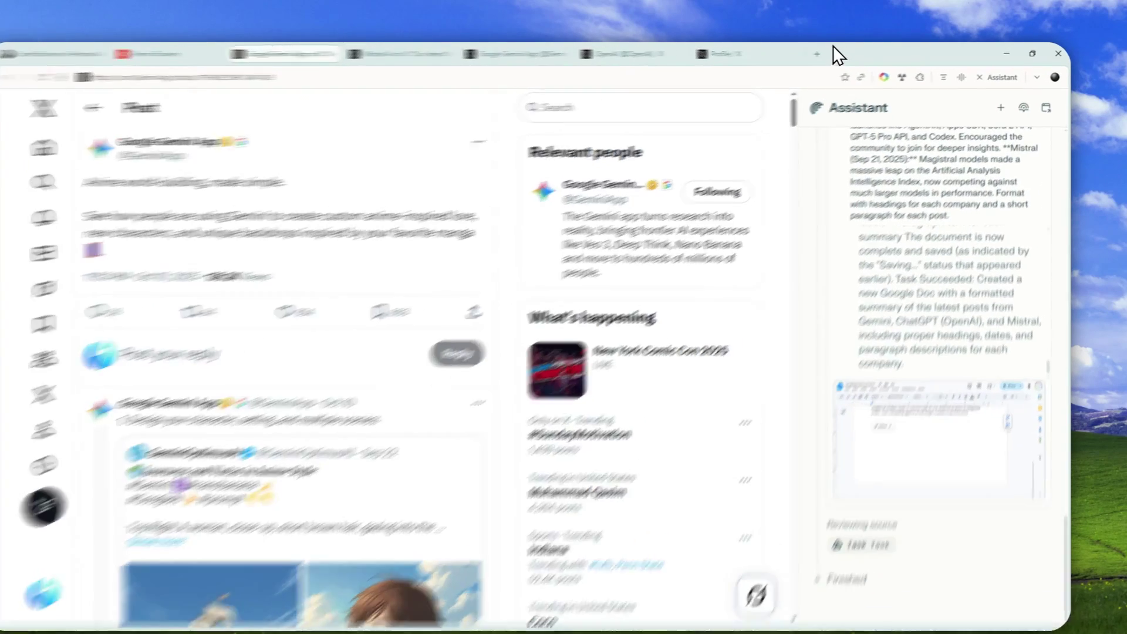
Step: Load docs.google.com/document/u/0/ in a new tab and view the Recent documents list
{"action": "left_click", "coordinate": [817, 53]}
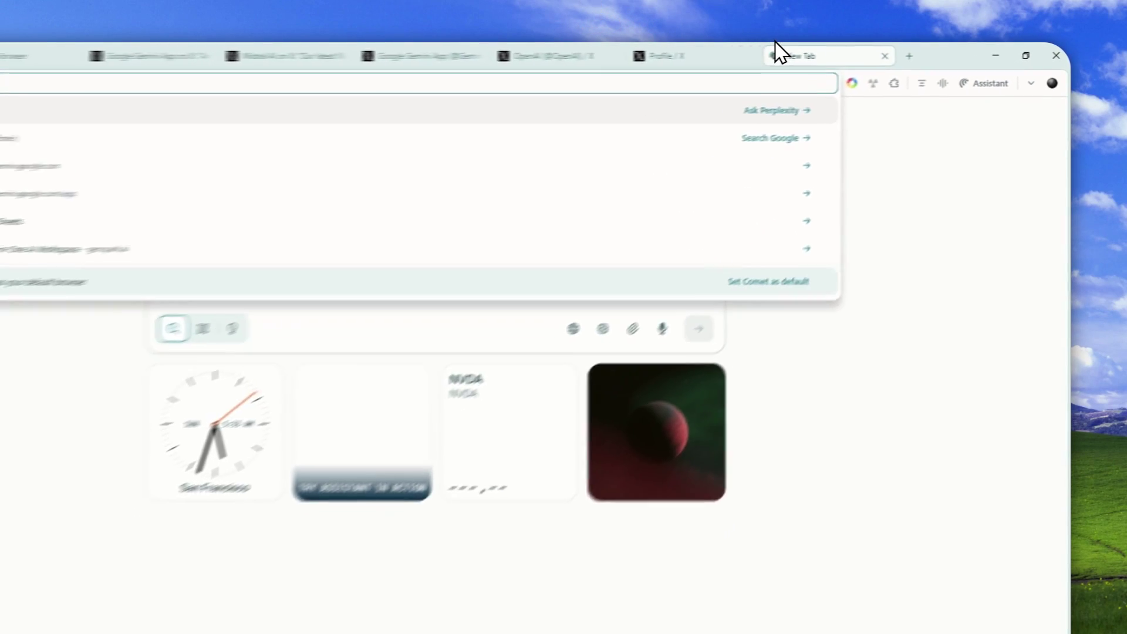
{"action": "type", "text": "docs.google.com/document/u/0/"}
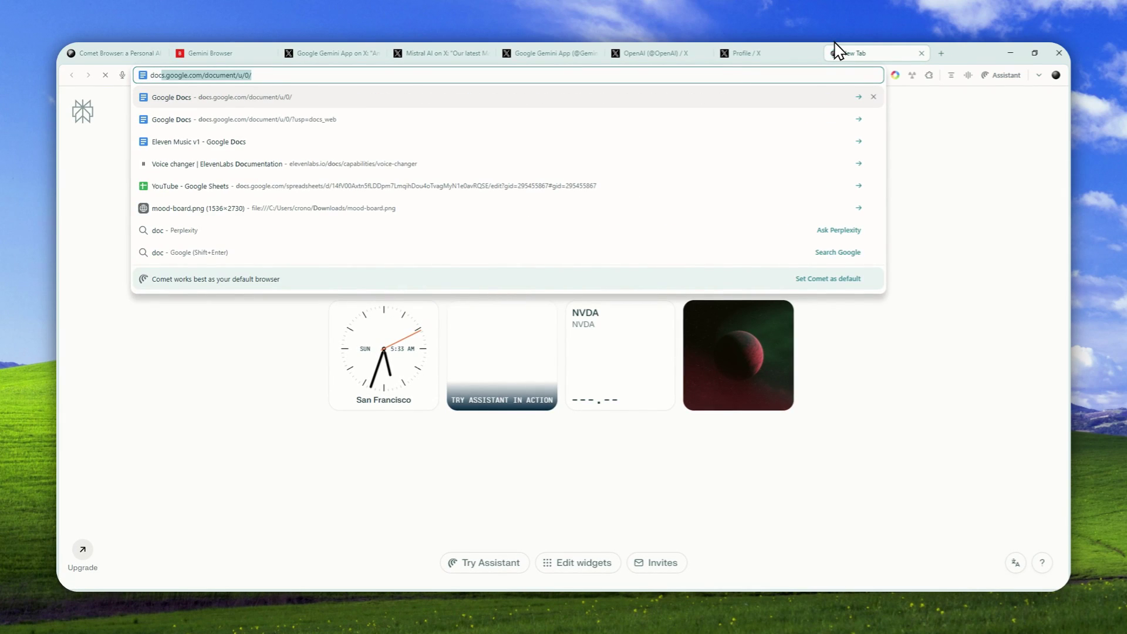
{"action": "key", "text": "Return"}
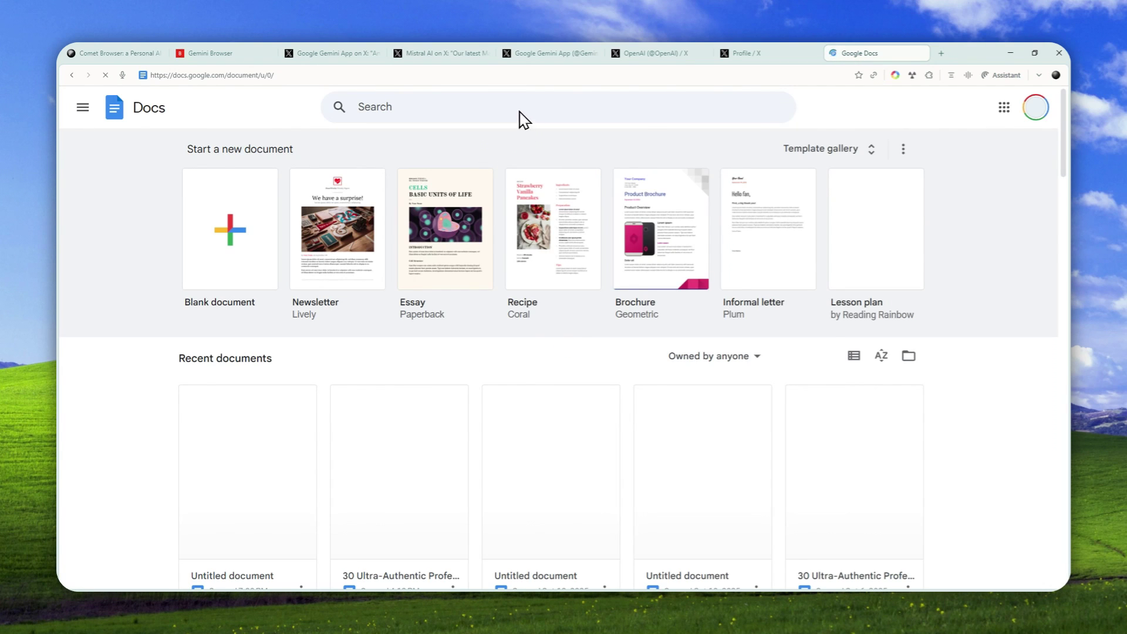
{"action": "scroll", "coordinate": [270, 200], "scroll_direction": "down", "scroll_amount": 3}
{"action": "scroll", "coordinate": [293, 206], "scroll_direction": "up", "scroll_amount": 2}
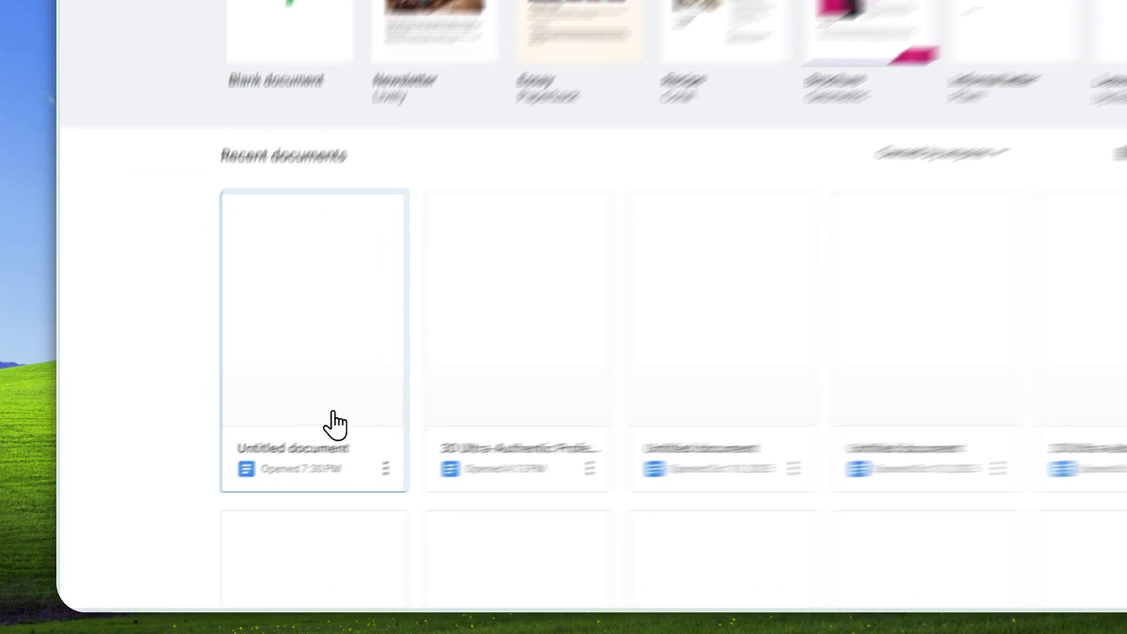
Step: Open the top Untitled document, skim it, and select 'Anime world-building made simple'
{"action": "left_click", "coordinate": [268, 384]}
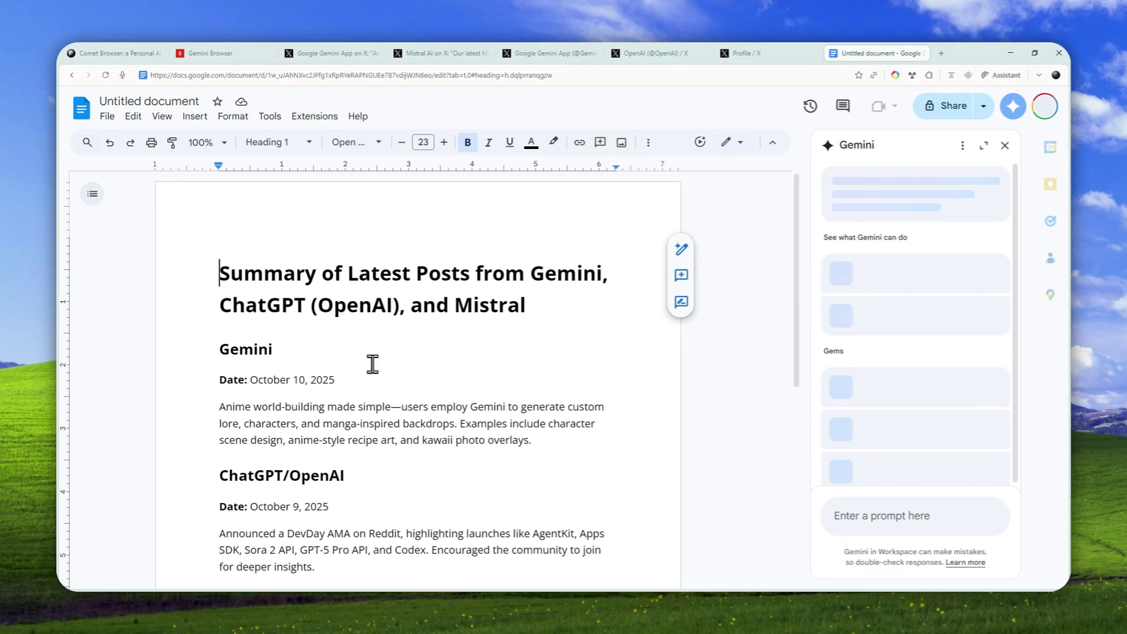
{"action": "scroll", "coordinate": [373, 364], "scroll_direction": "down", "scroll_amount": 5}
{"action": "scroll", "coordinate": [289, 335], "scroll_direction": "up", "scroll_amount": 3}
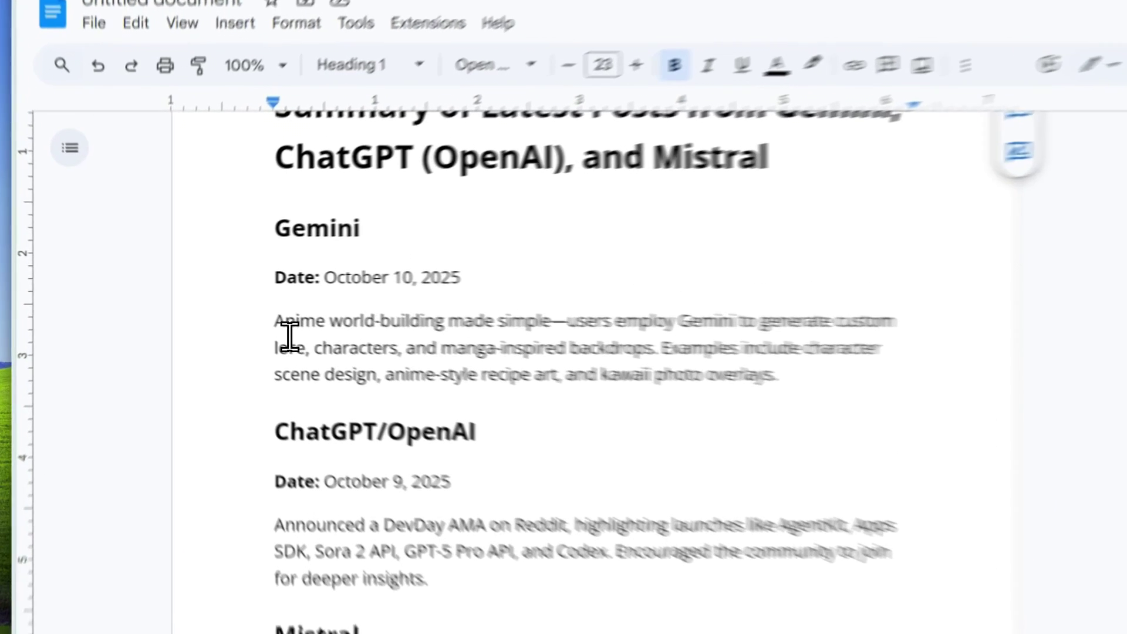
{"action": "left_click_drag", "start_coordinate": [222, 302], "coordinate": [402, 314]}
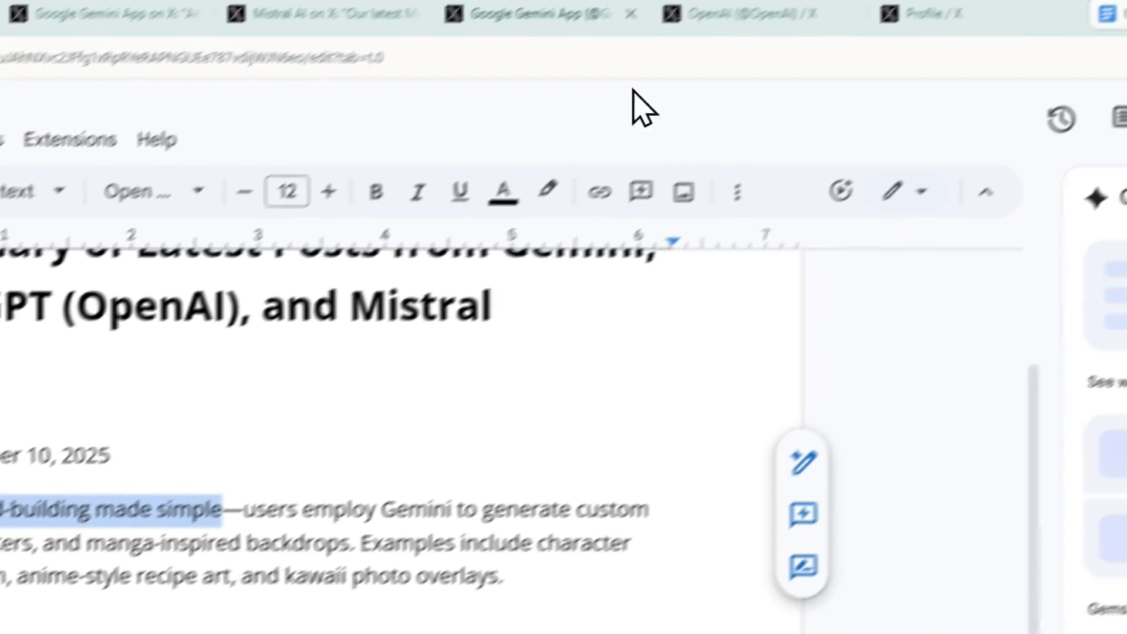
Step: Review the Google Gemini App profile's latest posts against the summary document
{"action": "left_click", "coordinate": [444, 68]}
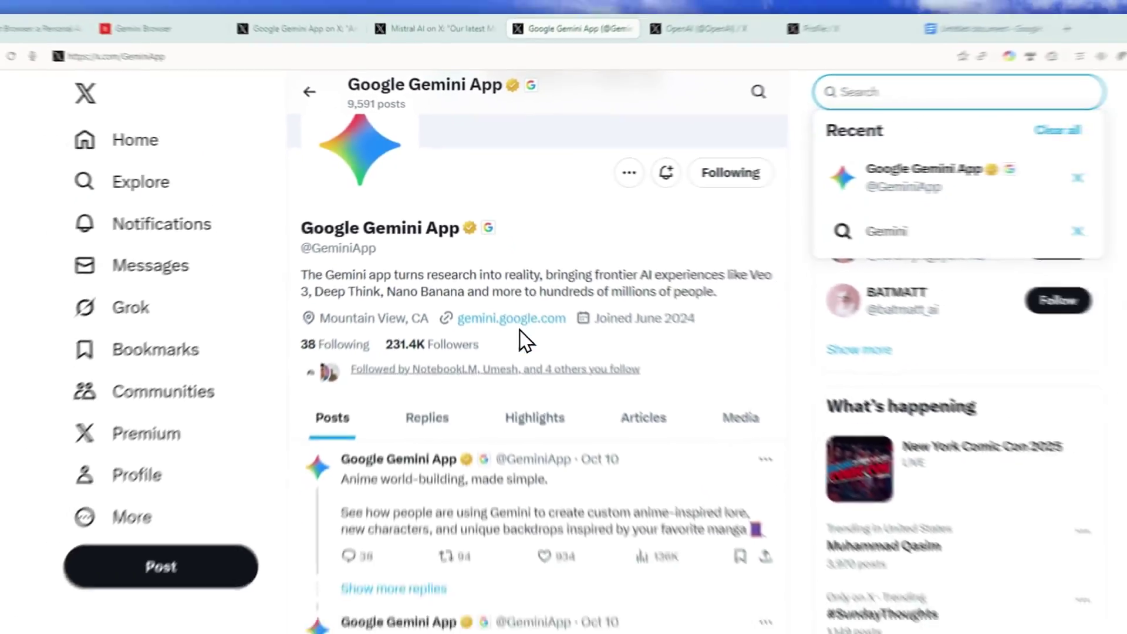
{"action": "scroll", "coordinate": [299, 628], "scroll_direction": "down", "scroll_amount": 3}
{"action": "scroll", "coordinate": [411, 294], "scroll_direction": "down", "scroll_amount": 1}
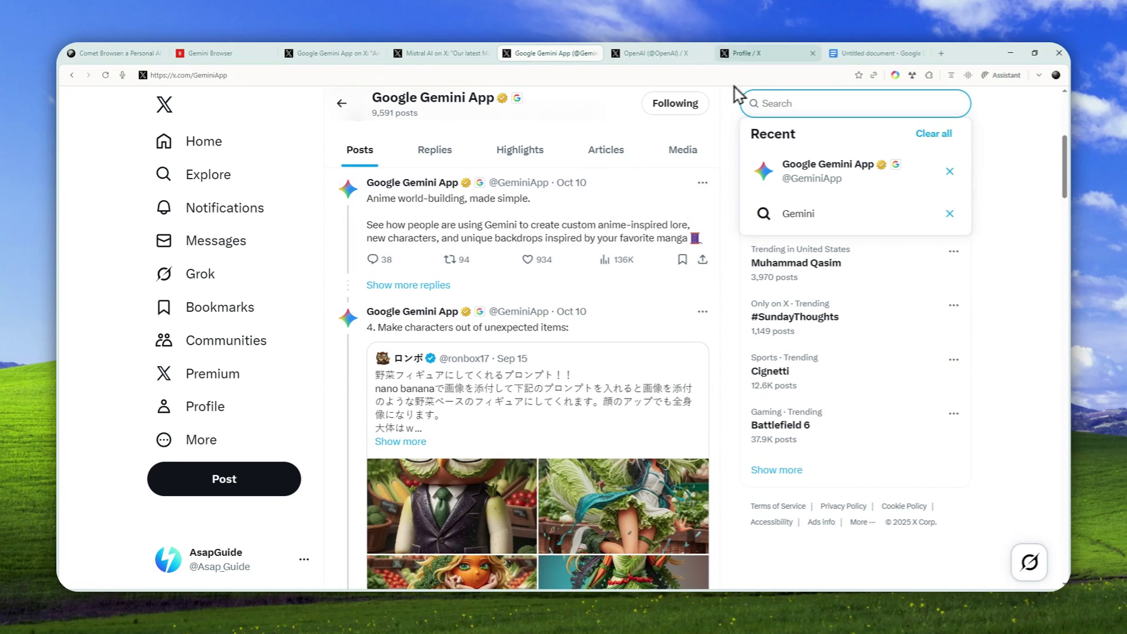
{"action": "left_click", "coordinate": [881, 52]}
{"action": "scroll", "coordinate": [295, 432], "scroll_direction": "down", "scroll_amount": 1}
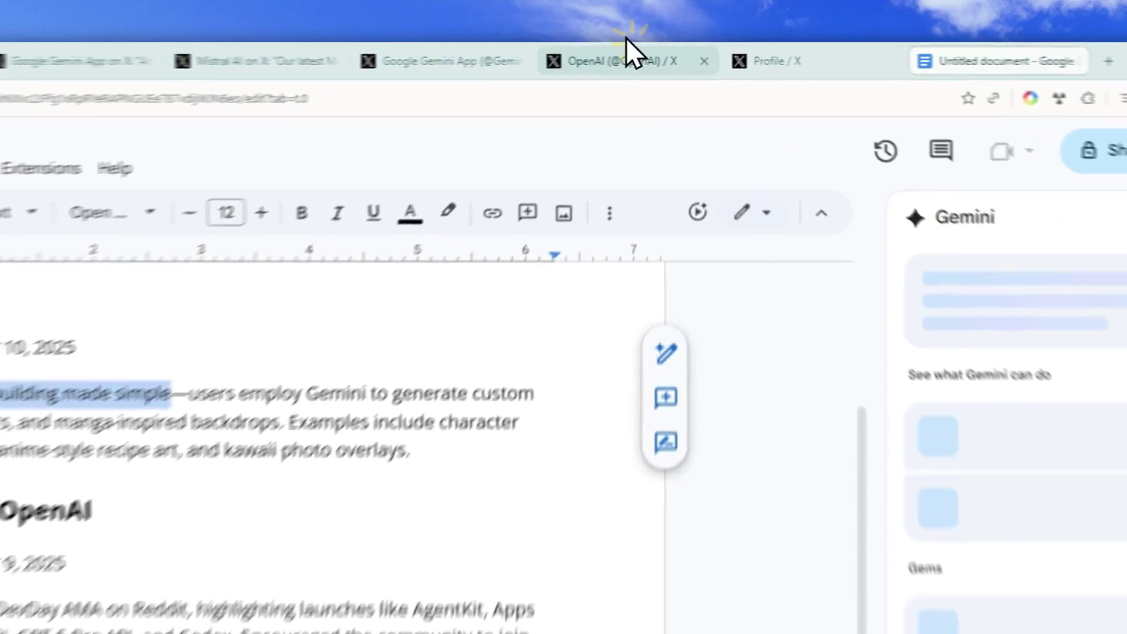
Step: Scroll OpenAI's X profile down to the Oct 9 DevDay AMA post
{"action": "left_click", "coordinate": [655, 53]}
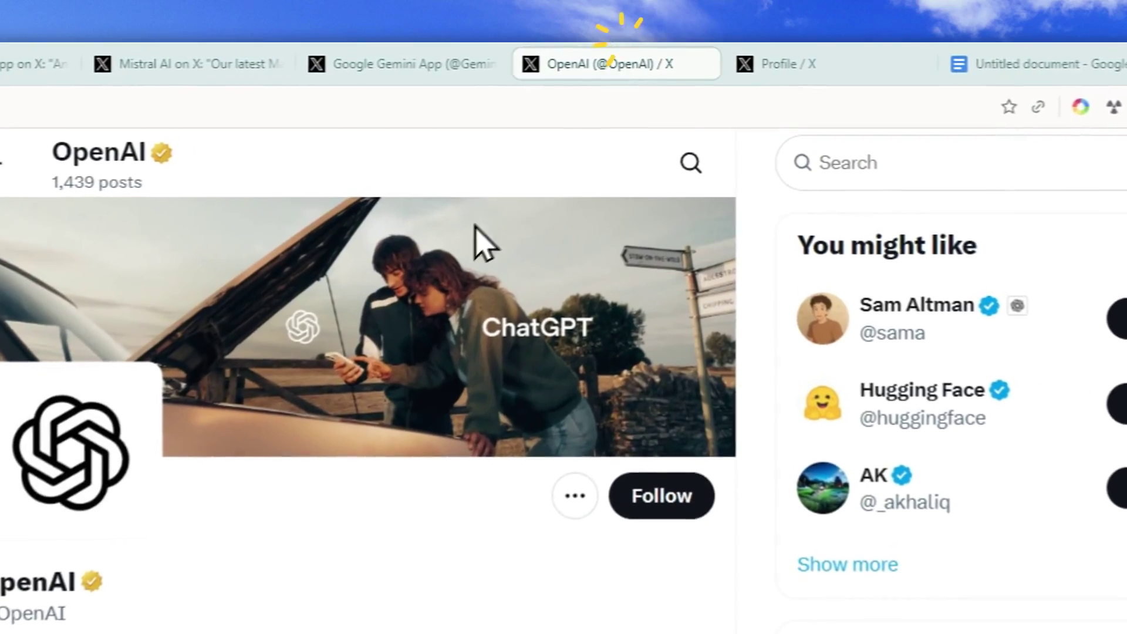
{"action": "scroll", "coordinate": [411, 352], "scroll_direction": "down", "scroll_amount": 3}
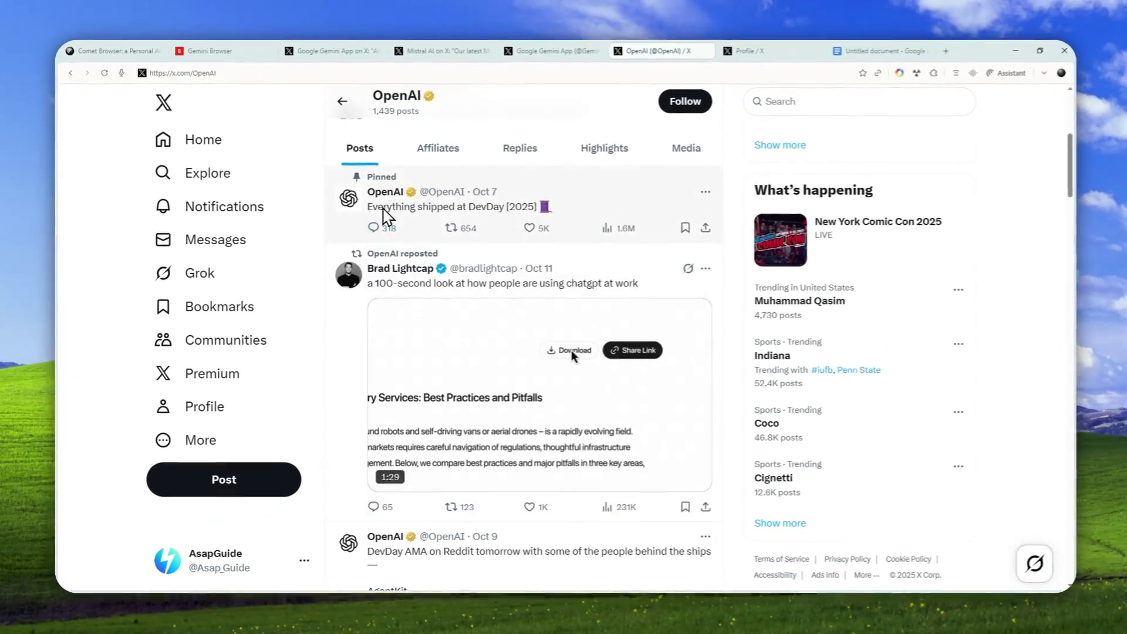
{"action": "scroll", "coordinate": [566, 298], "scroll_direction": "down", "scroll_amount": 1}
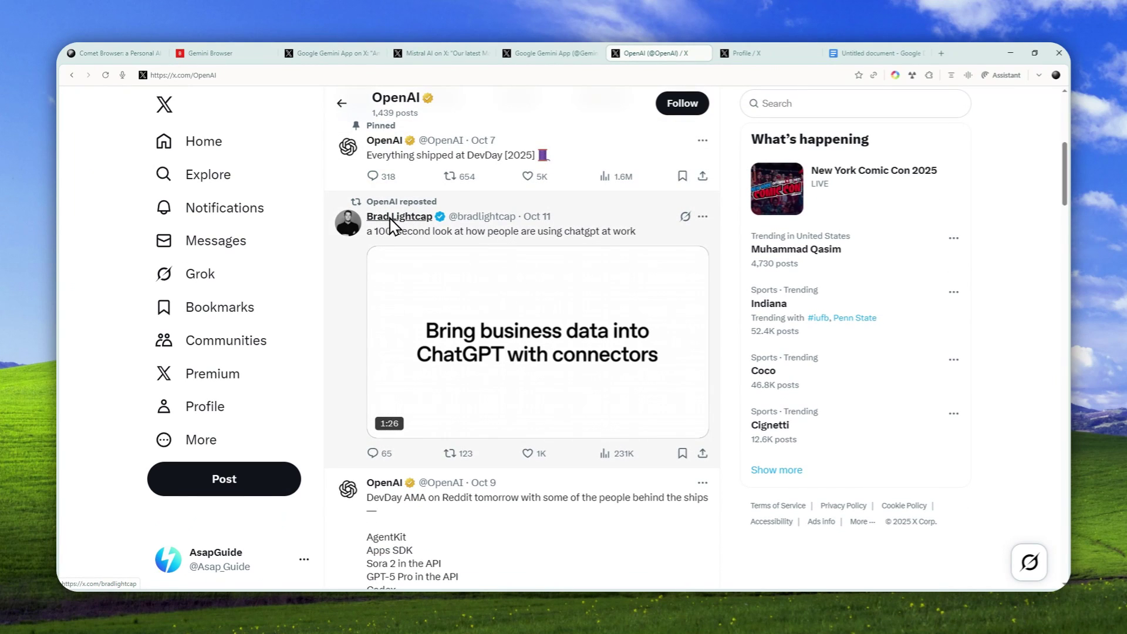
{"action": "scroll", "coordinate": [413, 221], "scroll_direction": "down", "scroll_amount": 3}
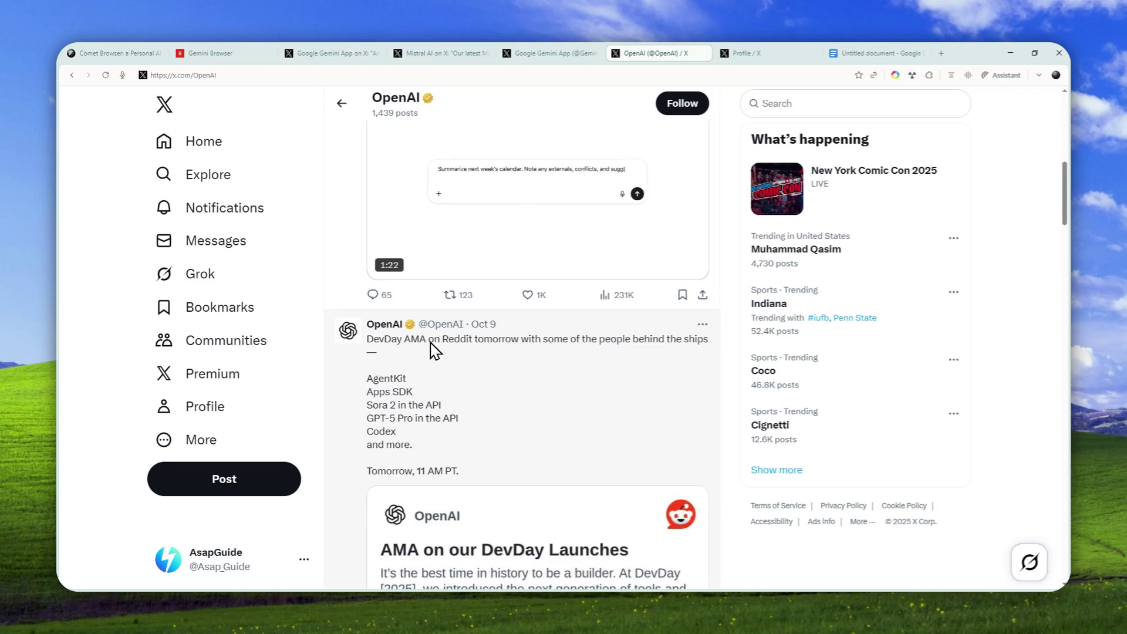
{"action": "scroll", "coordinate": [423, 346], "scroll_direction": "down", "scroll_amount": 2}
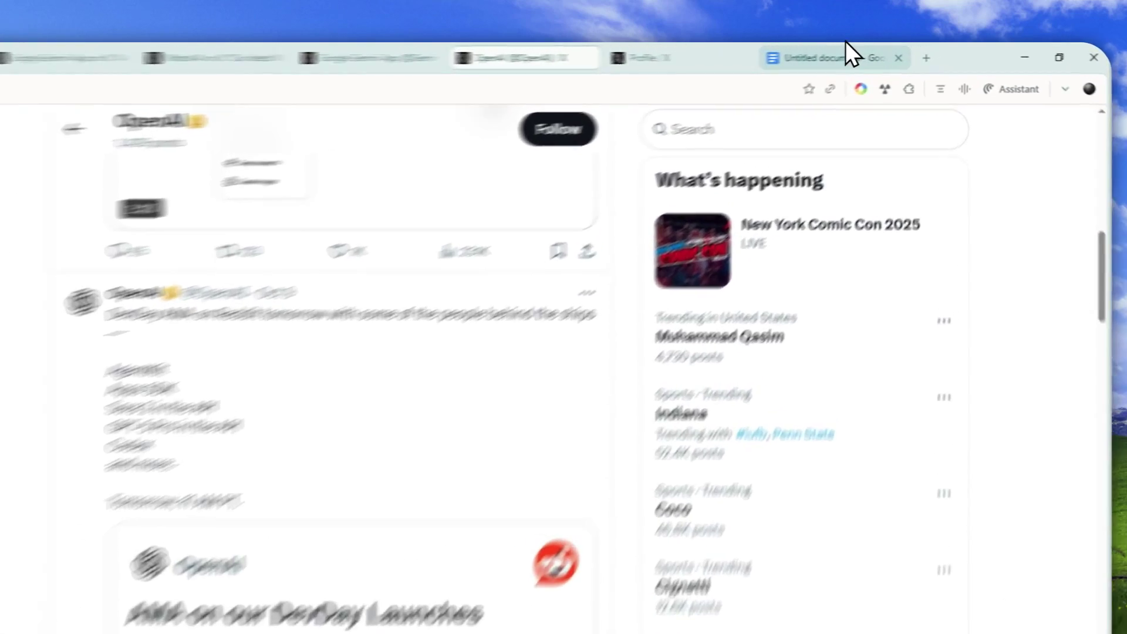
Step: Match the doc's Mistral section to Mistral AI's Sep 21 Magistral post, then return to the doc
{"action": "left_click", "coordinate": [874, 52]}
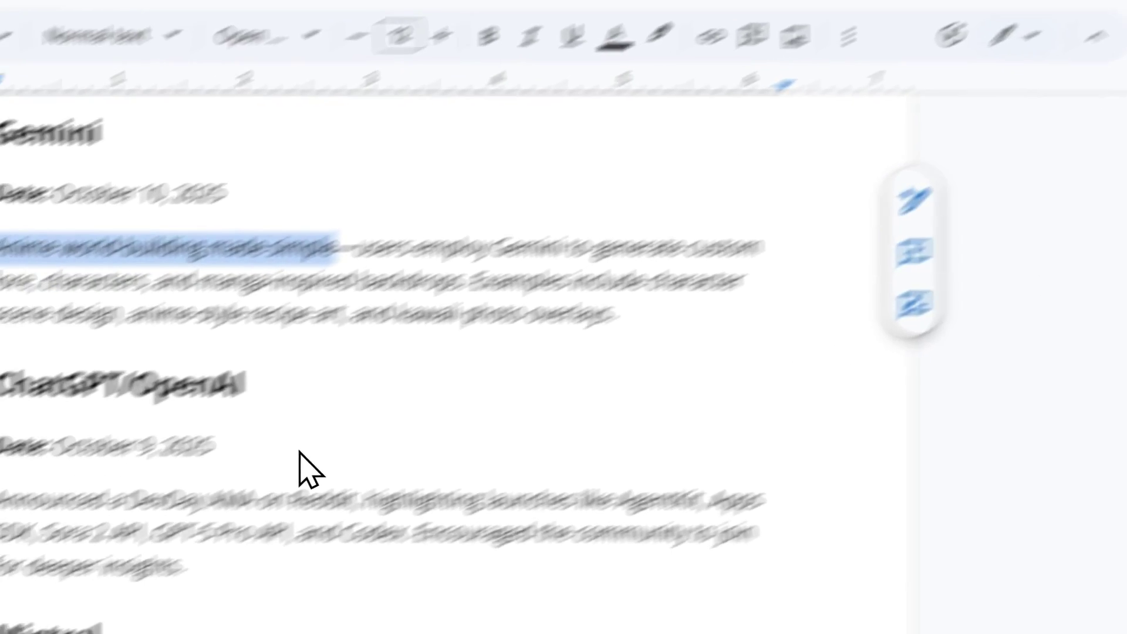
{"action": "scroll", "coordinate": [300, 453], "scroll_direction": "down", "scroll_amount": 2}
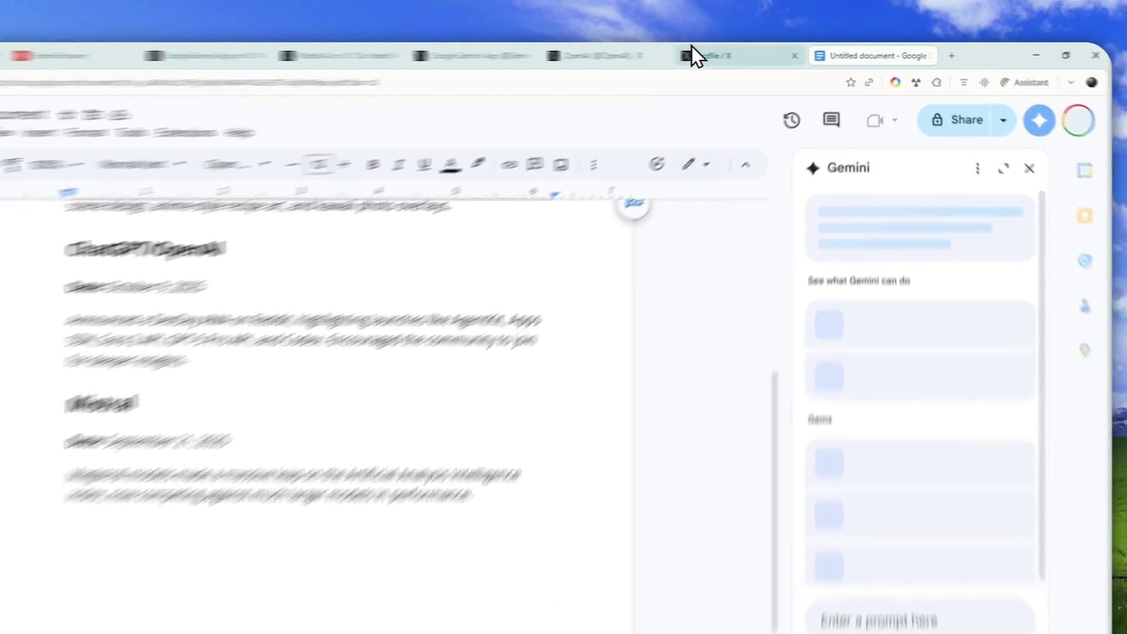
{"action": "left_click", "coordinate": [443, 53]}
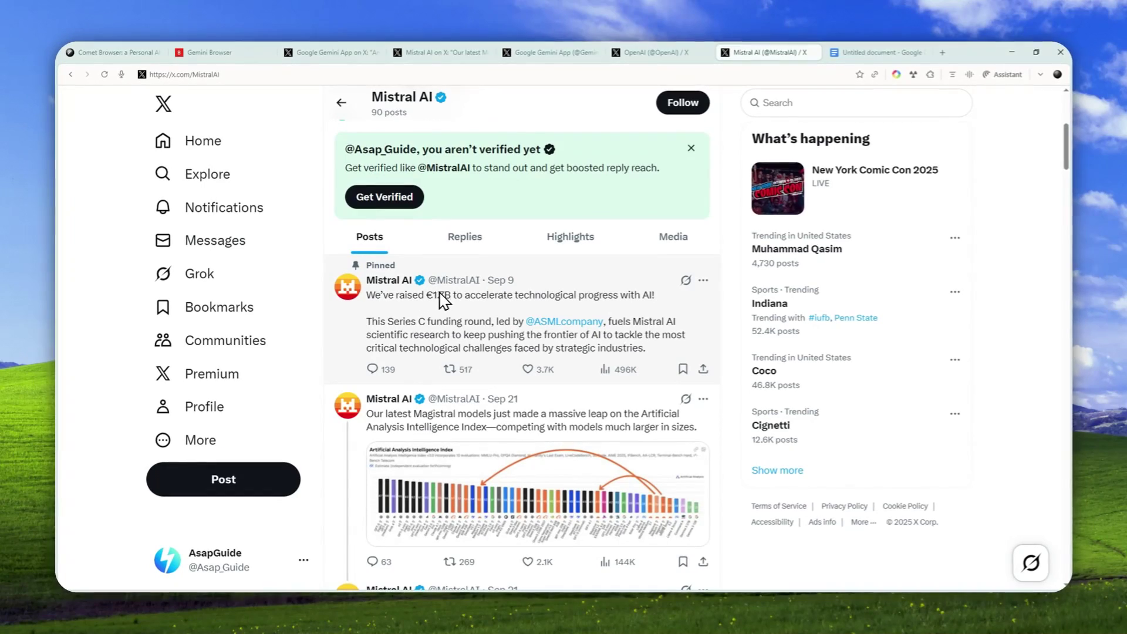
{"action": "scroll", "coordinate": [520, 303], "scroll_direction": "down", "scroll_amount": 2}
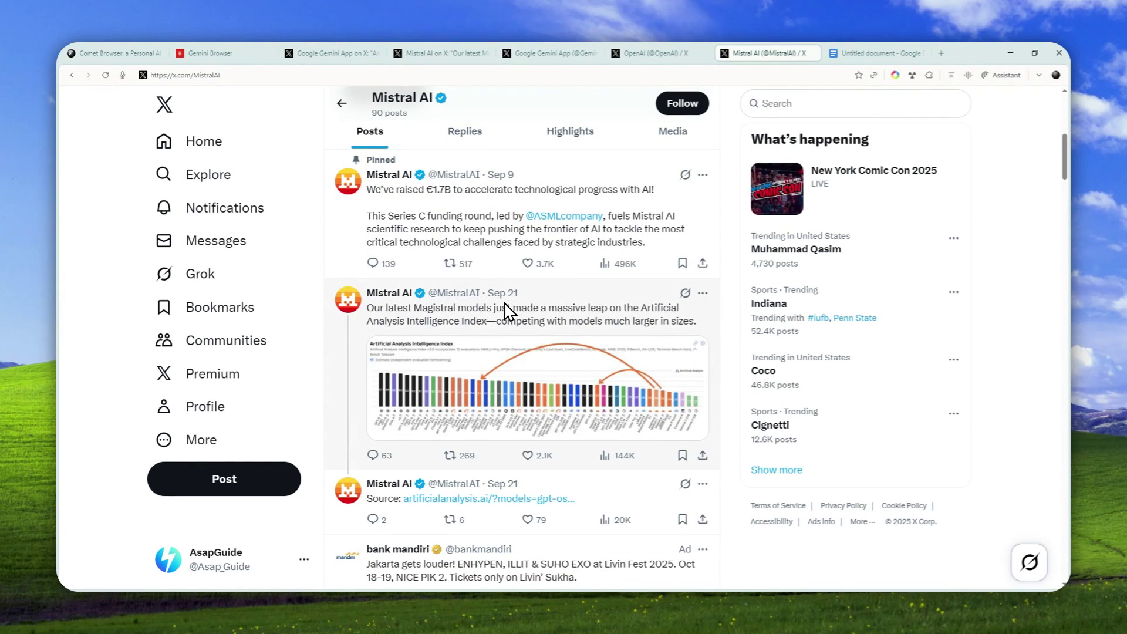
{"action": "left_click", "coordinate": [841, 51]}
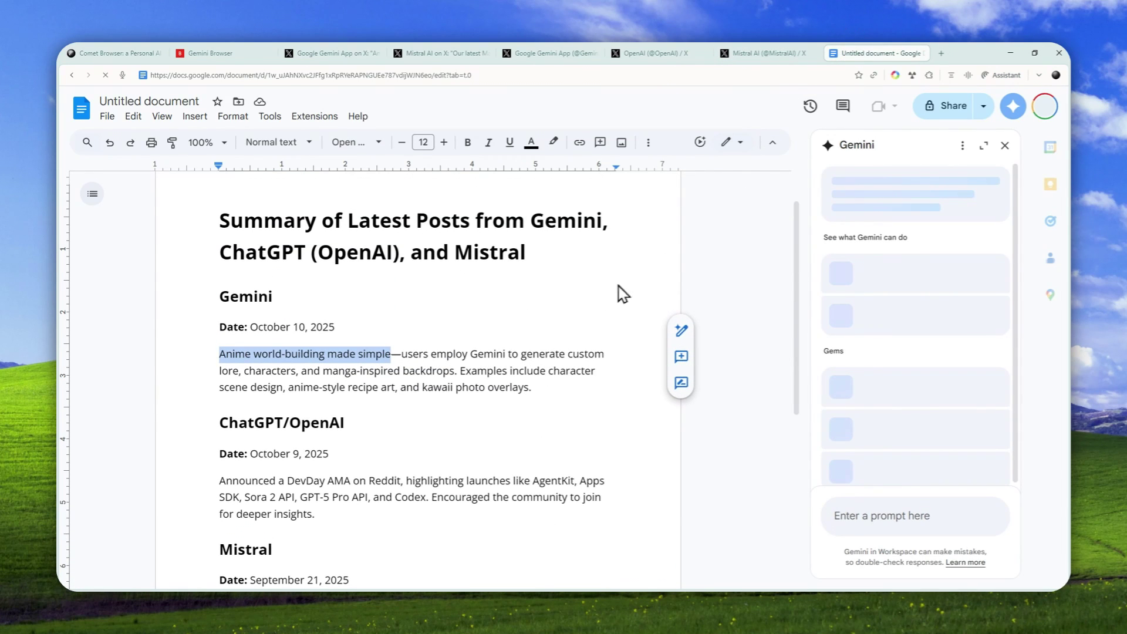
Step: Close the doc's Gemini side panel, then switch to the 'Mistral AI on X' tab
{"action": "left_click", "coordinate": [1004, 145]}
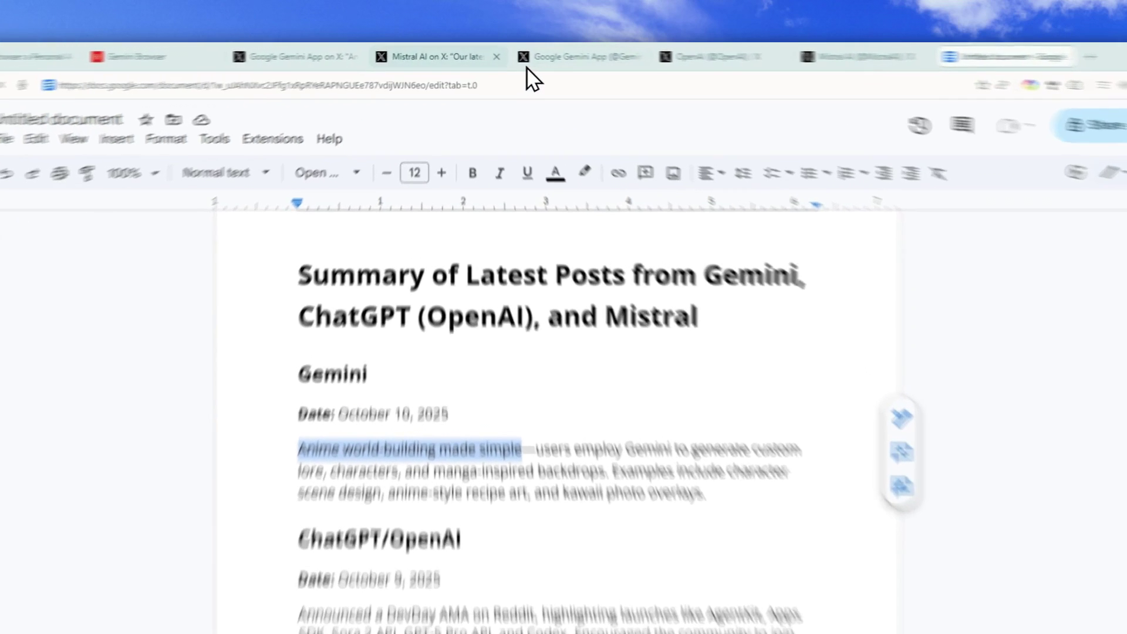
{"action": "left_click", "coordinate": [479, 53]}
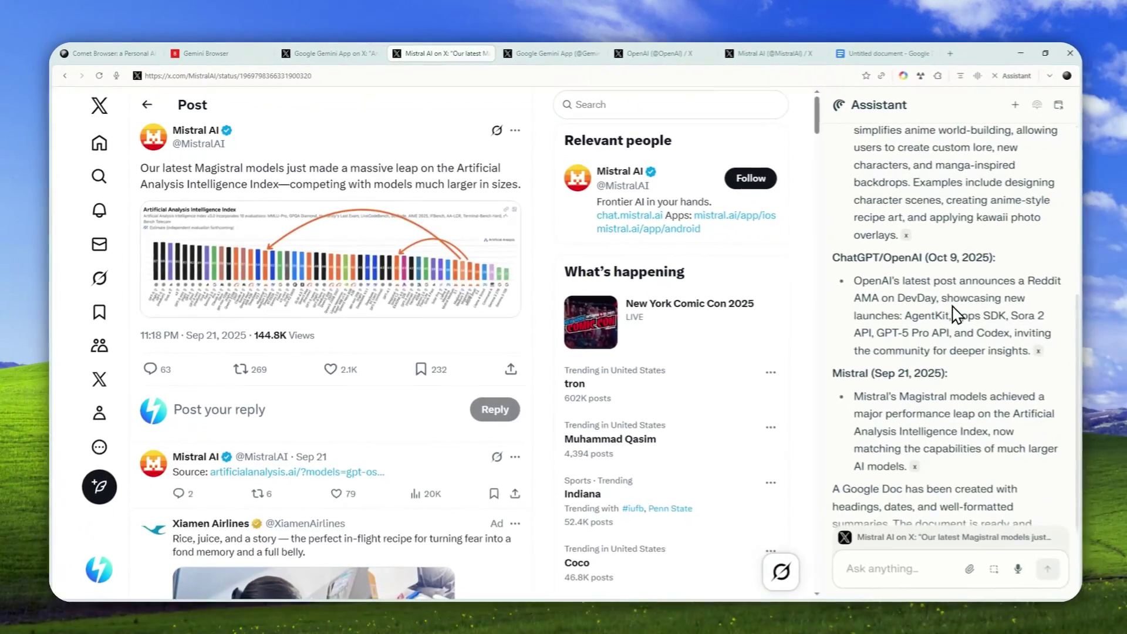
Step: Look back over the open Google Gemini App post and Mistral AI profile tabs
{"action": "scroll", "coordinate": [953, 292], "scroll_direction": "up", "scroll_amount": 5}
{"action": "scroll", "coordinate": [954, 292], "scroll_direction": "up", "scroll_amount": 1}
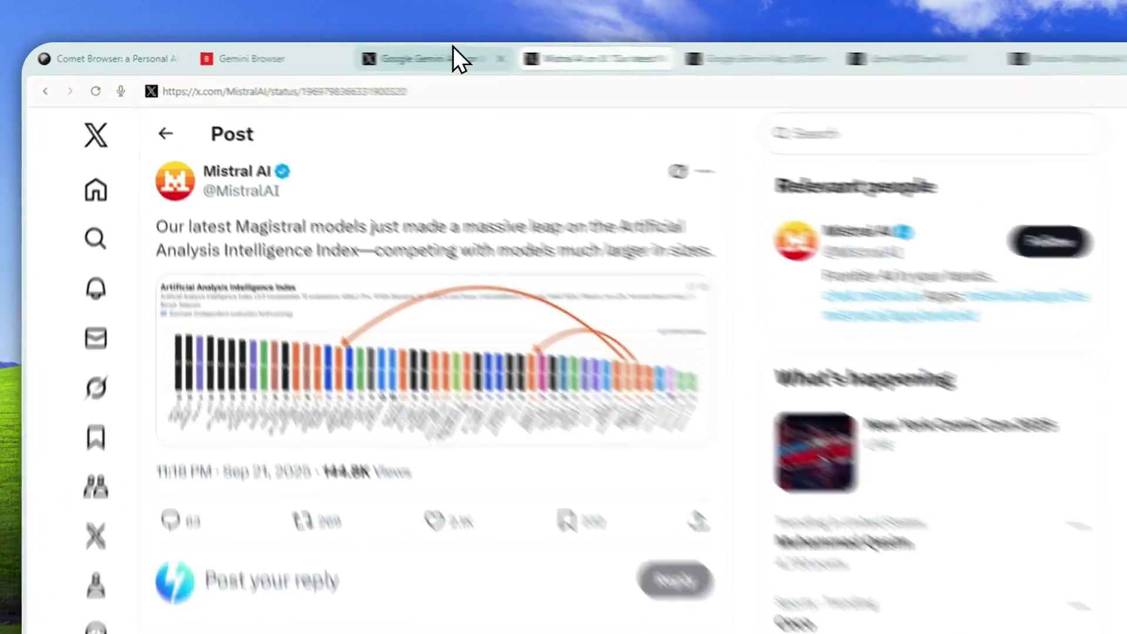
{"action": "left_click", "coordinate": [346, 53]}
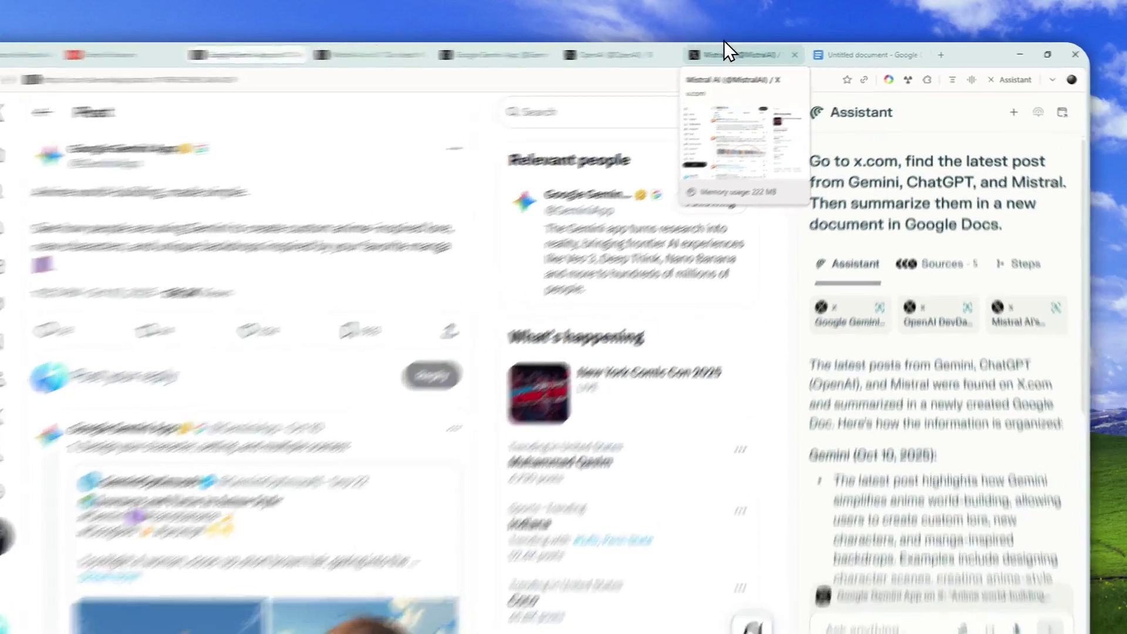
{"action": "left_click", "coordinate": [750, 51]}
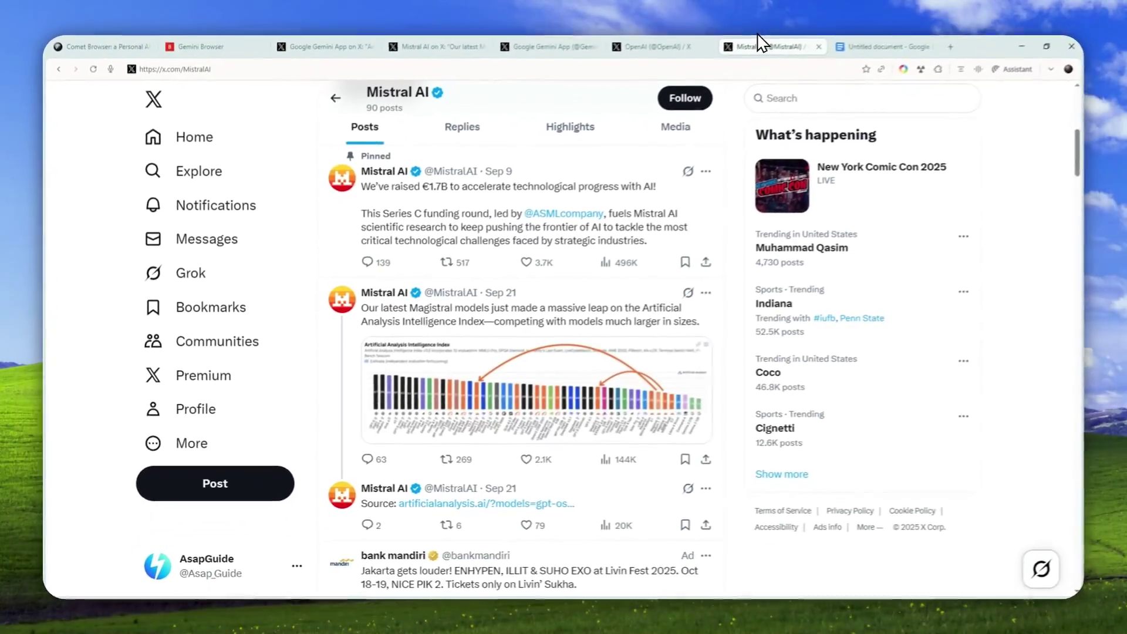
{"action": "scroll", "coordinate": [665, 174], "scroll_direction": "up", "scroll_amount": 5}
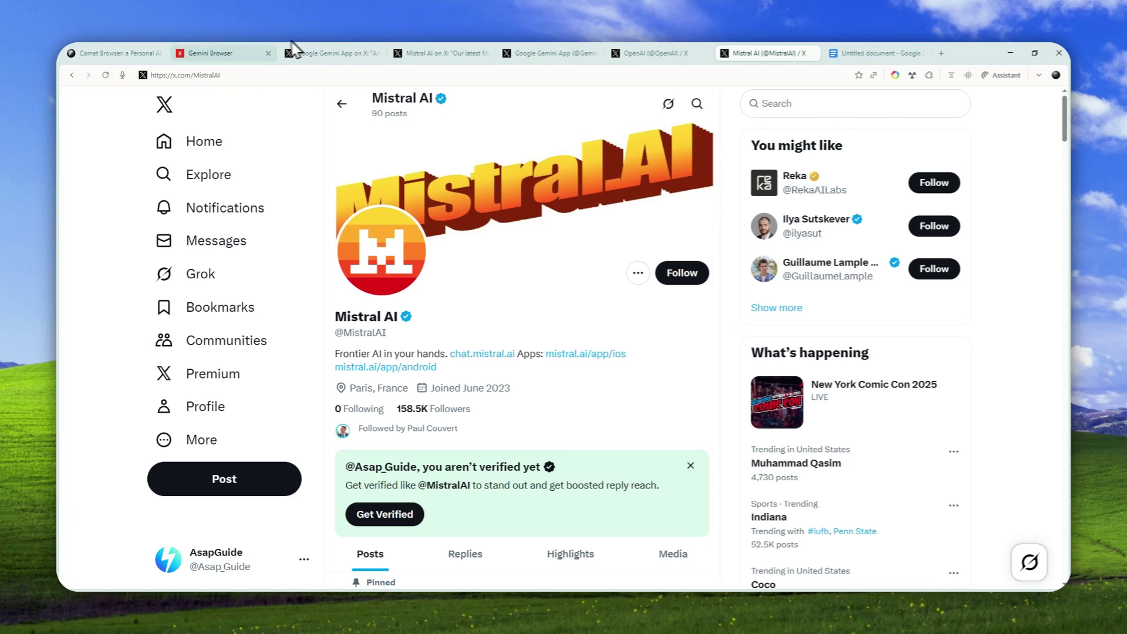
Step: Return to the Comet Browser product page, scrolled back to its top heading
{"action": "left_click", "coordinate": [126, 52]}
{"action": "scroll", "coordinate": [616, 282], "scroll_direction": "up", "scroll_amount": 5}
{"action": "scroll", "coordinate": [646, 314], "scroll_direction": "up", "scroll_amount": 10}
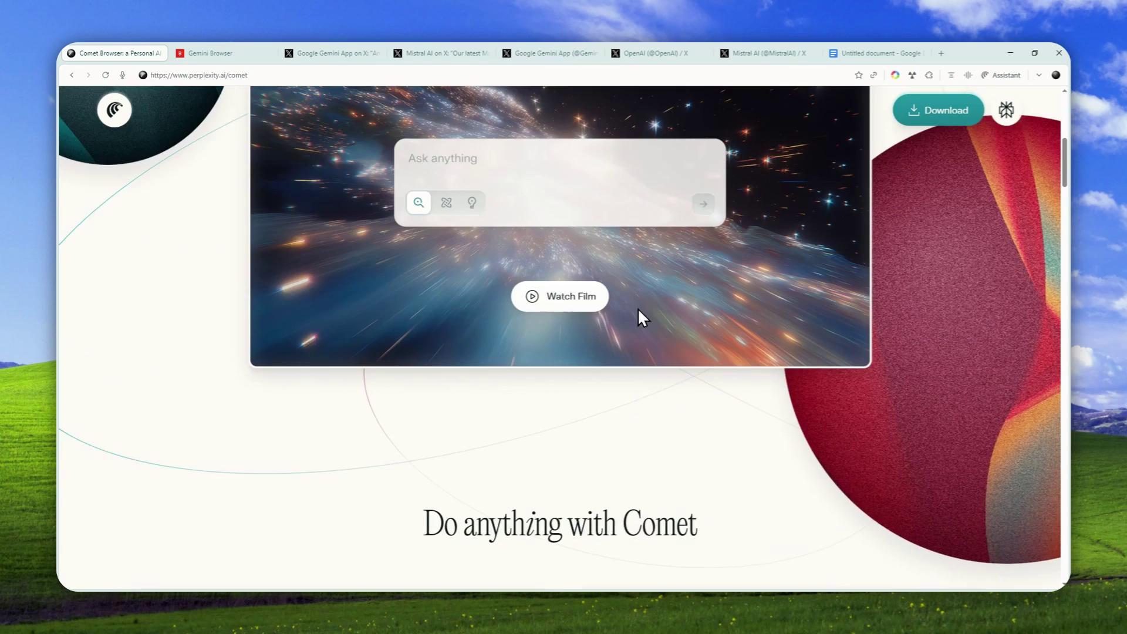